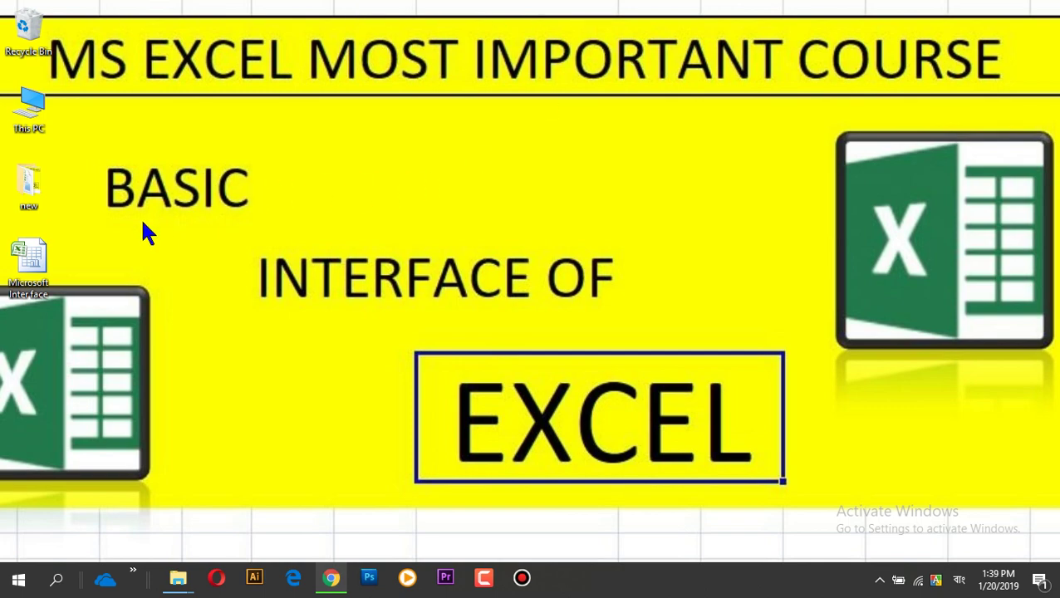
Open the Microsoft Inter face workbook and select a cell block from J6 down to row 17.
double_click(25, 263)
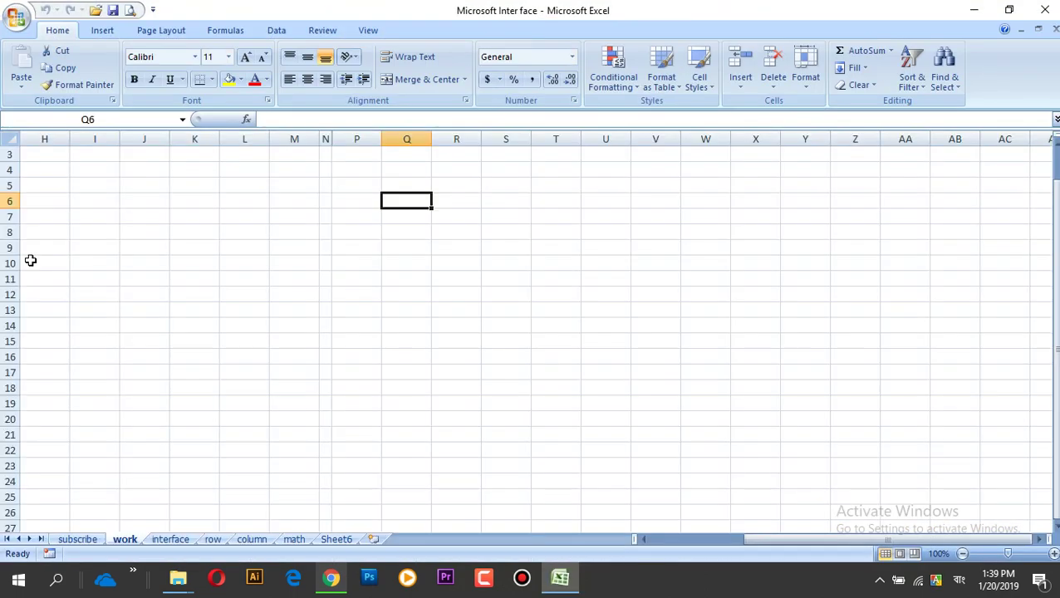
left_click_drag(162, 197, 625, 371)
left_click_drag(362, 256, 519, 357)
Select individual cells M6, R11, T5, M4, Q12, U8 and Q8 on the work sheet.
left_click(300, 194)
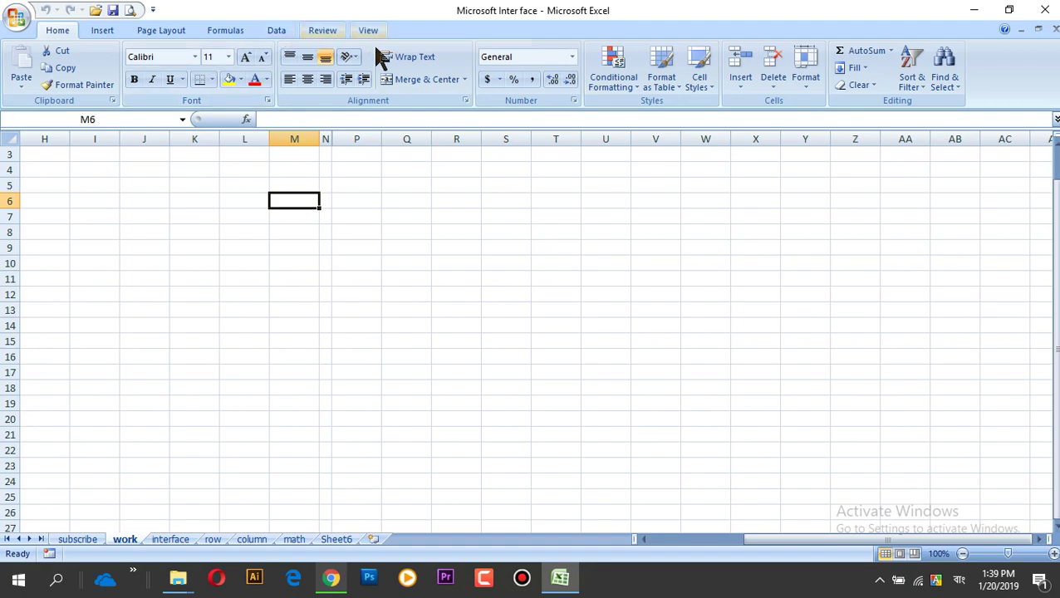
left_click(456, 278)
left_click(551, 187)
left_click(308, 170)
left_click(420, 292)
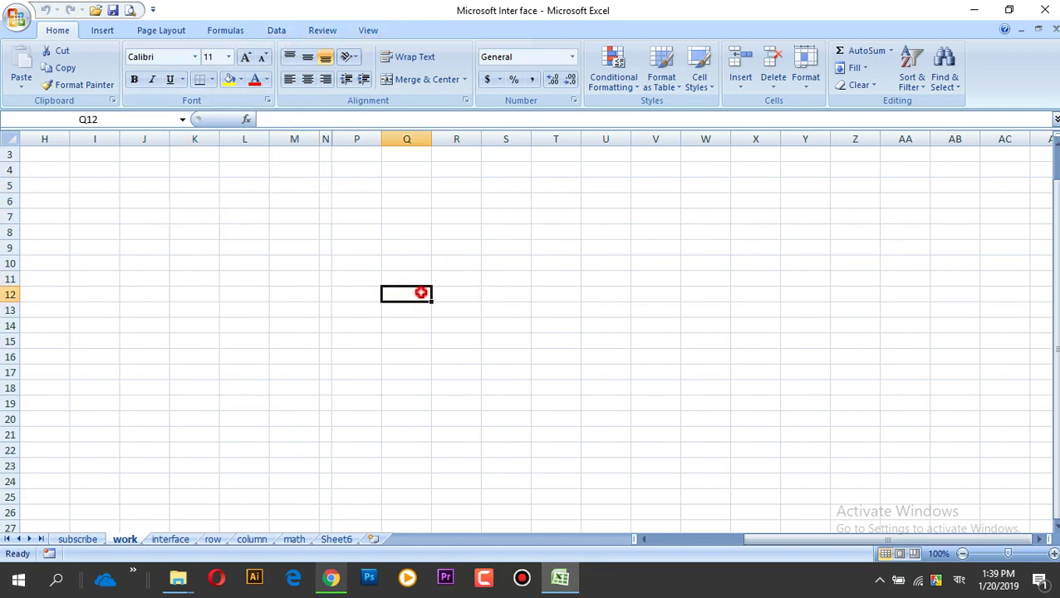
left_click(582, 239)
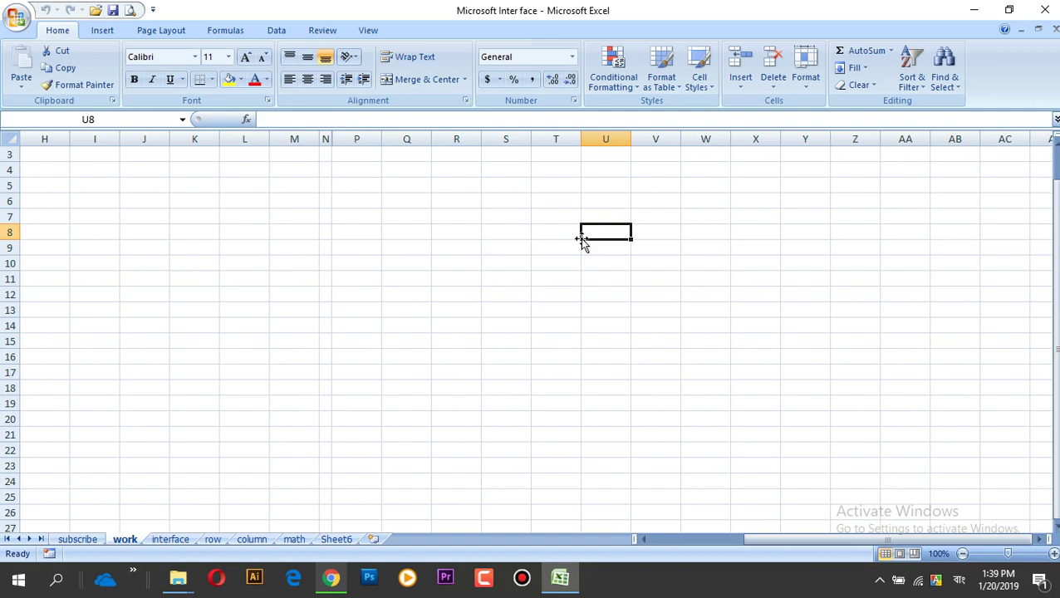
left_click(414, 232)
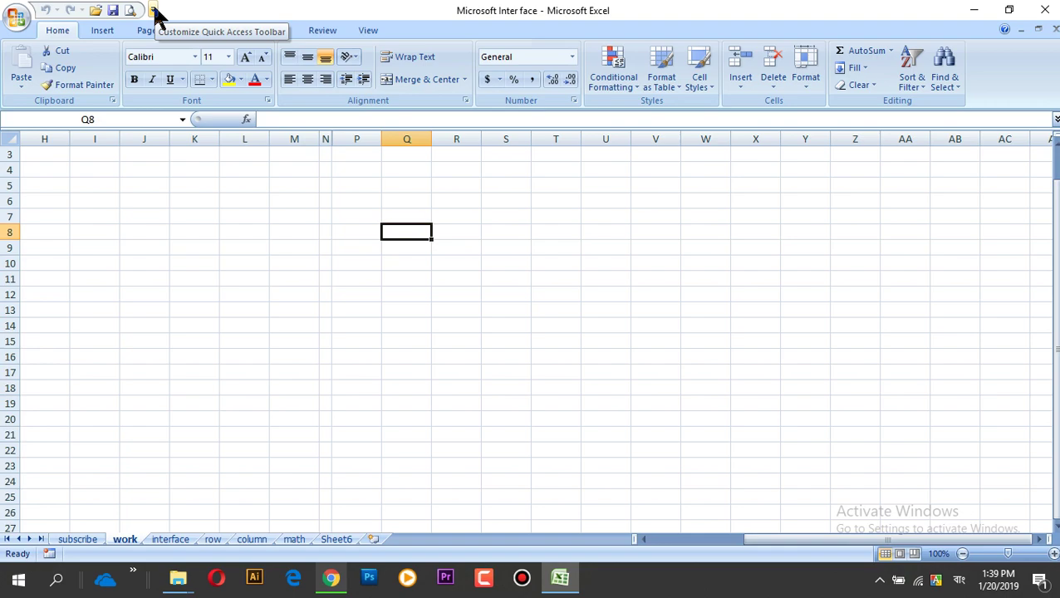
Tick Quick Print and Sort Ascending in the Customize Quick Access Toolbar list.
left_click(155, 11)
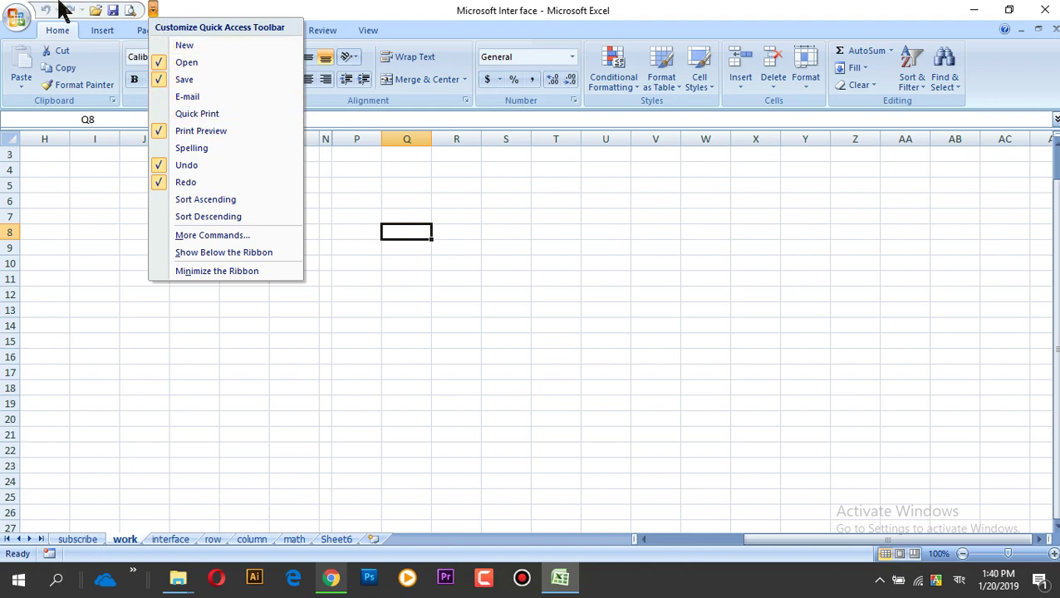
left_click(190, 112)
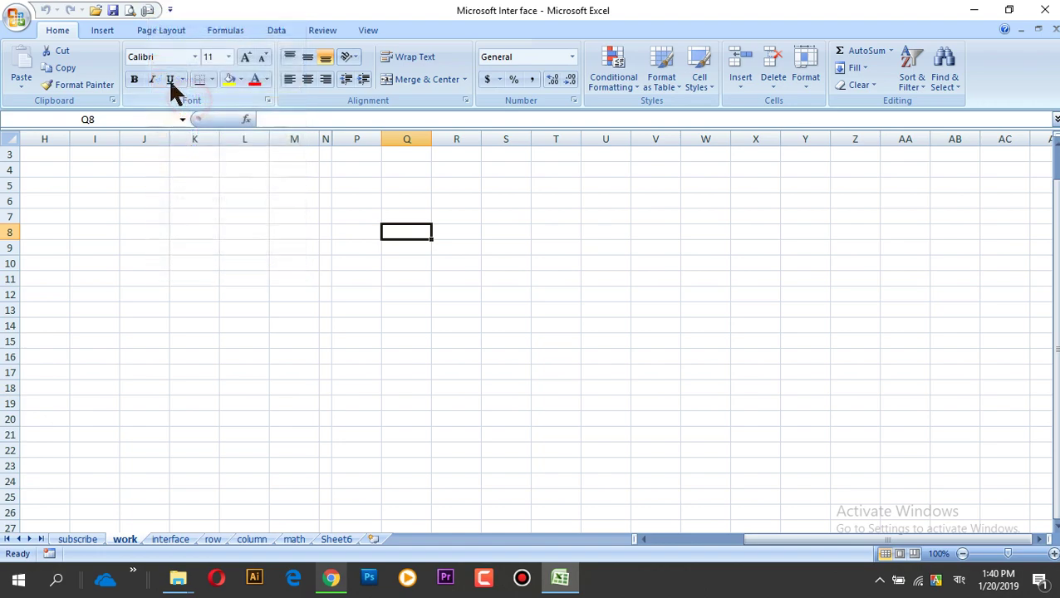
left_click(169, 10)
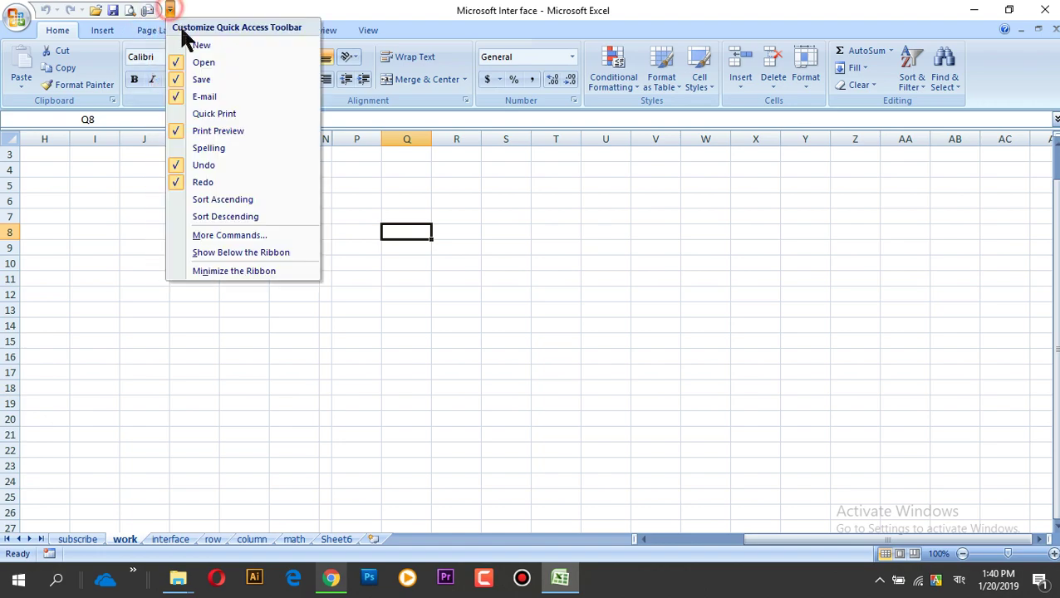
left_click(216, 206)
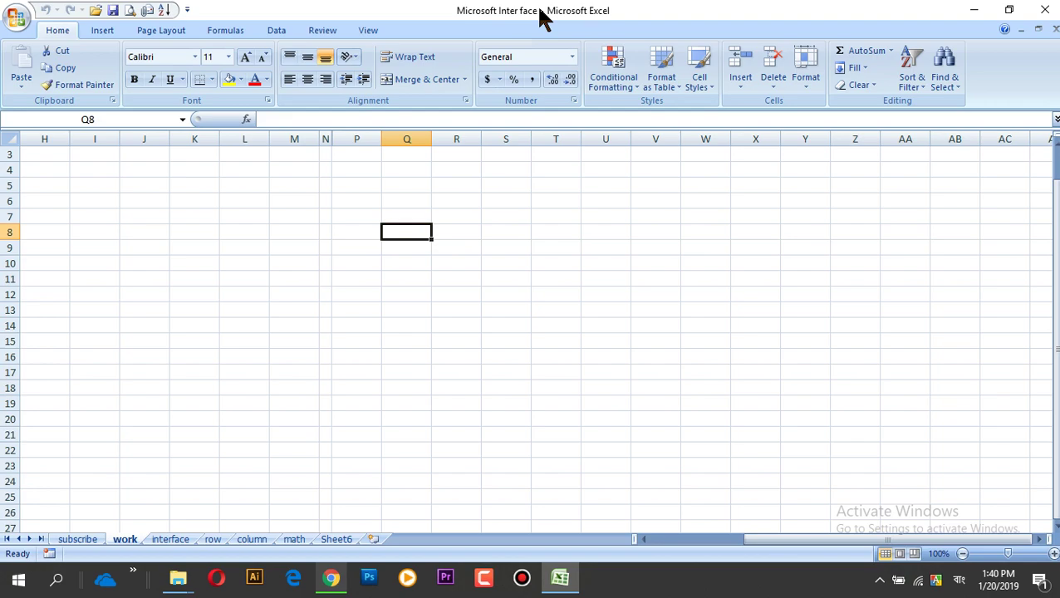
left_click(19, 19)
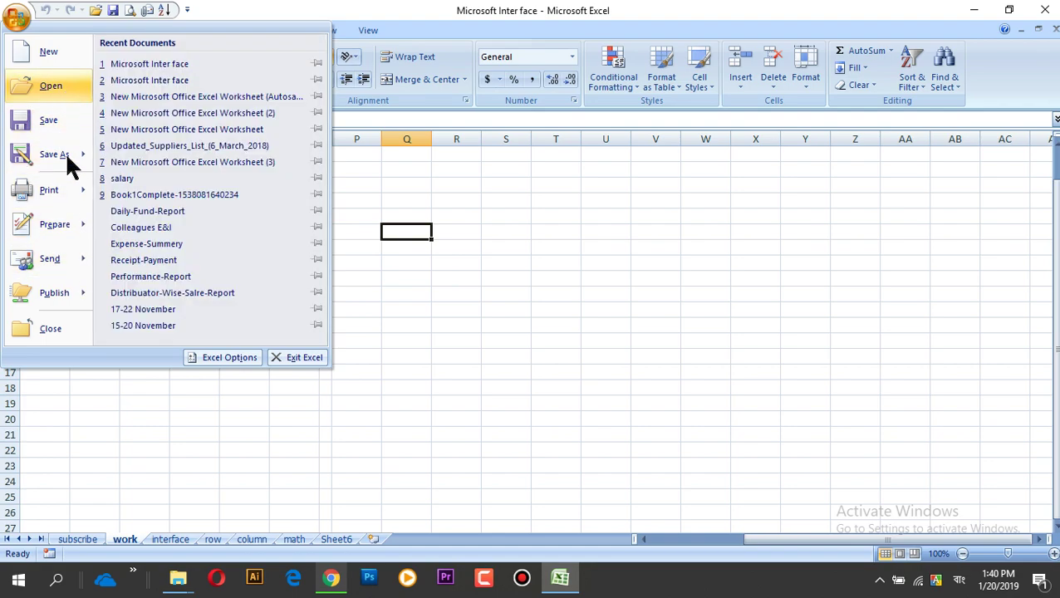
left_click(245, 359)
left_click(752, 529)
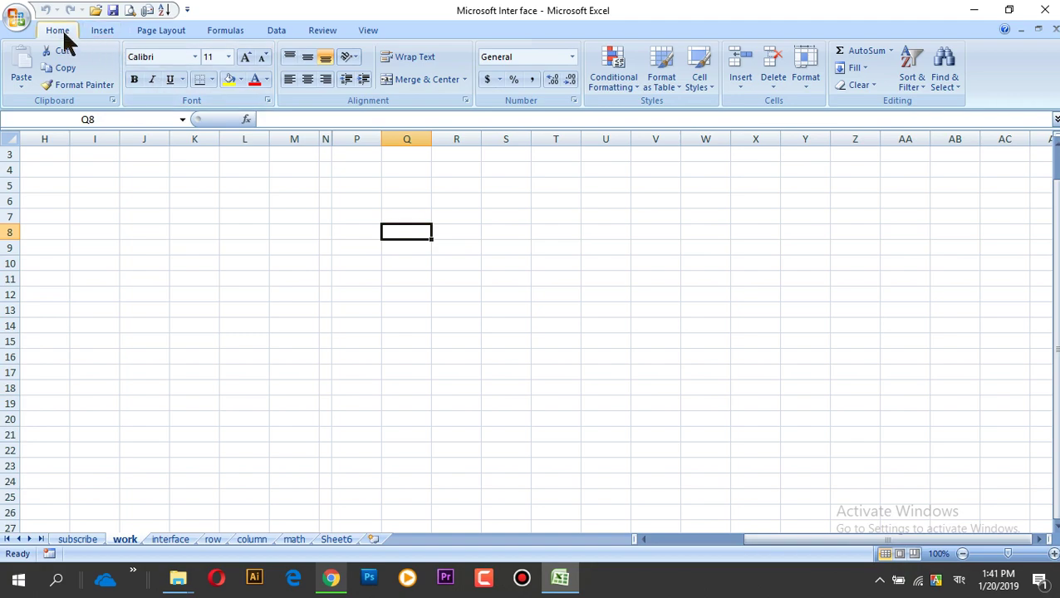
Browse the Insert, Page Layout, Home, Formulas, Data, Review and View ribbon tabs.
left_click(99, 35)
left_click(145, 40)
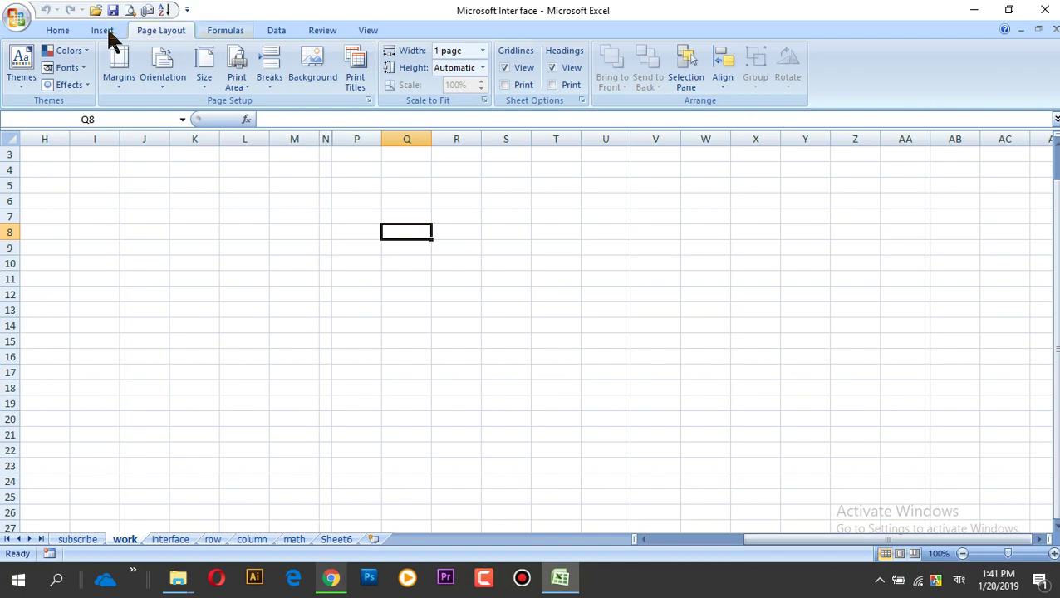
left_click(59, 32)
left_click(104, 30)
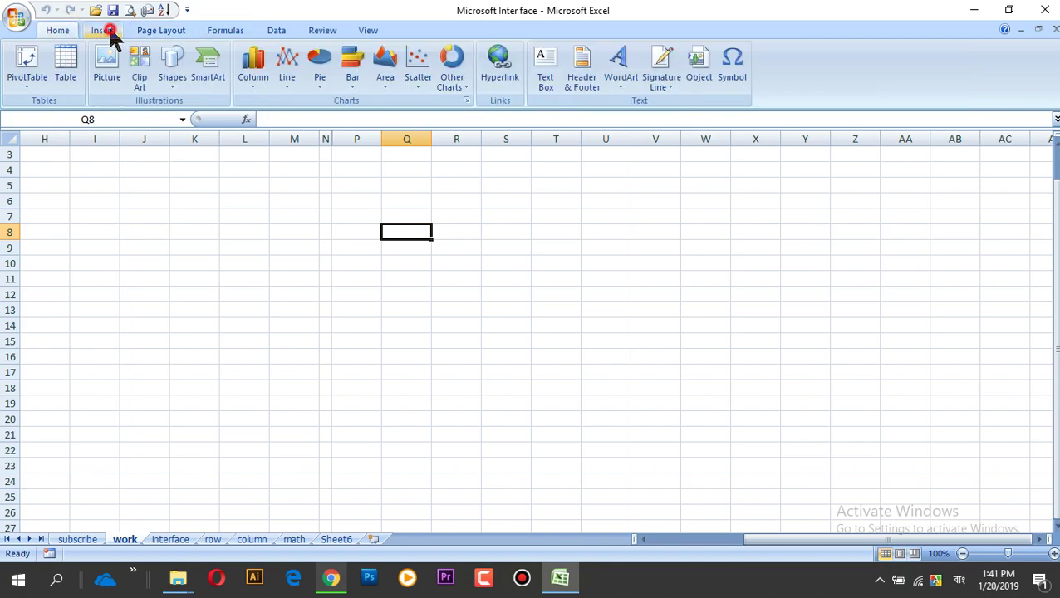
left_click(217, 30)
left_click(276, 31)
left_click(322, 31)
left_click(368, 31)
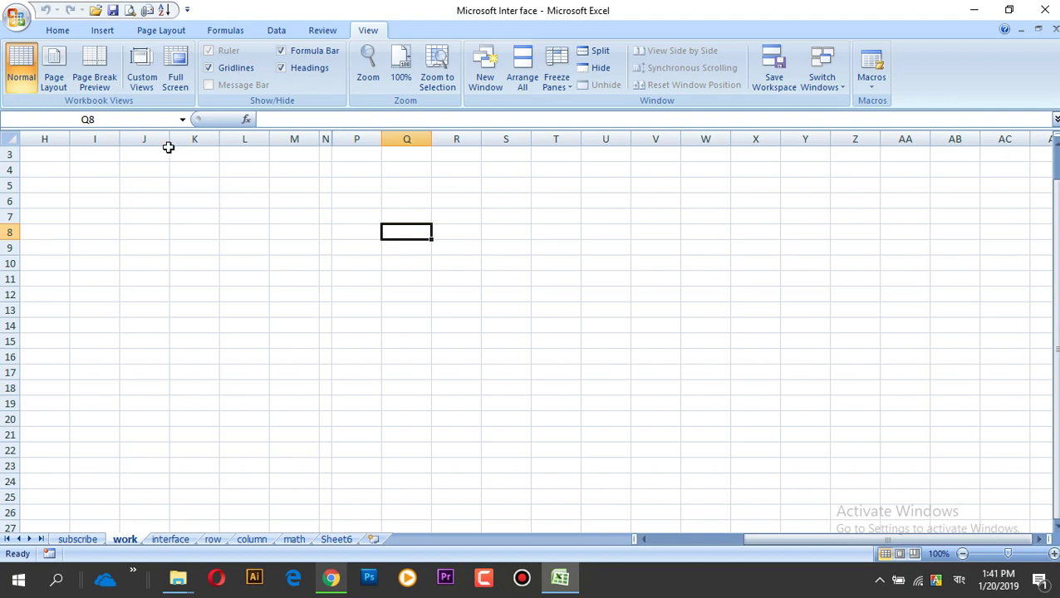
Revisit the Home, Insert, Page Layout and Formulas tabs, ending on the Data tab.
left_click(56, 31)
left_click(101, 30)
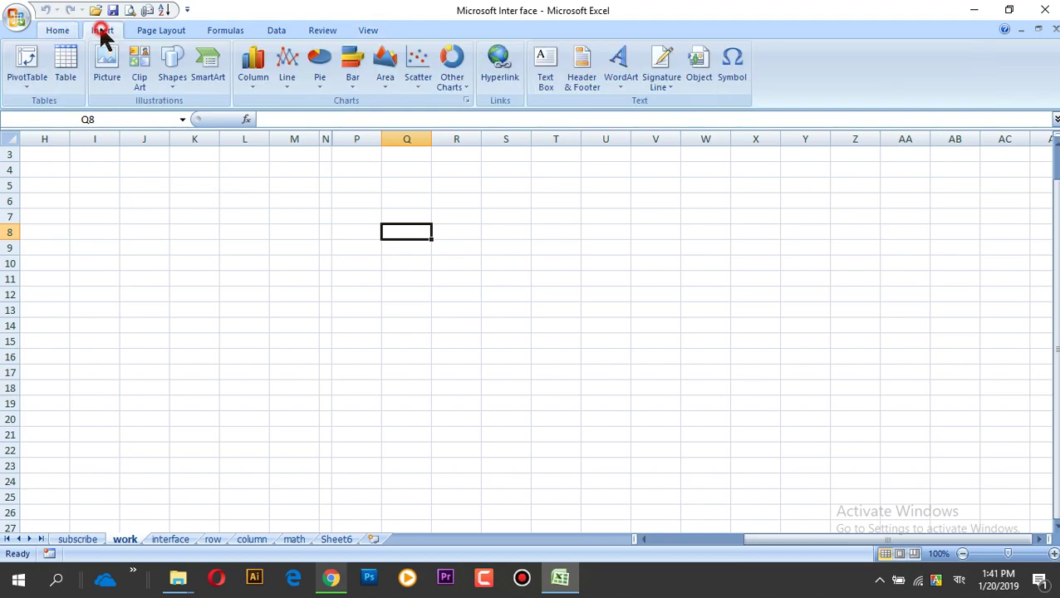
left_click(57, 32)
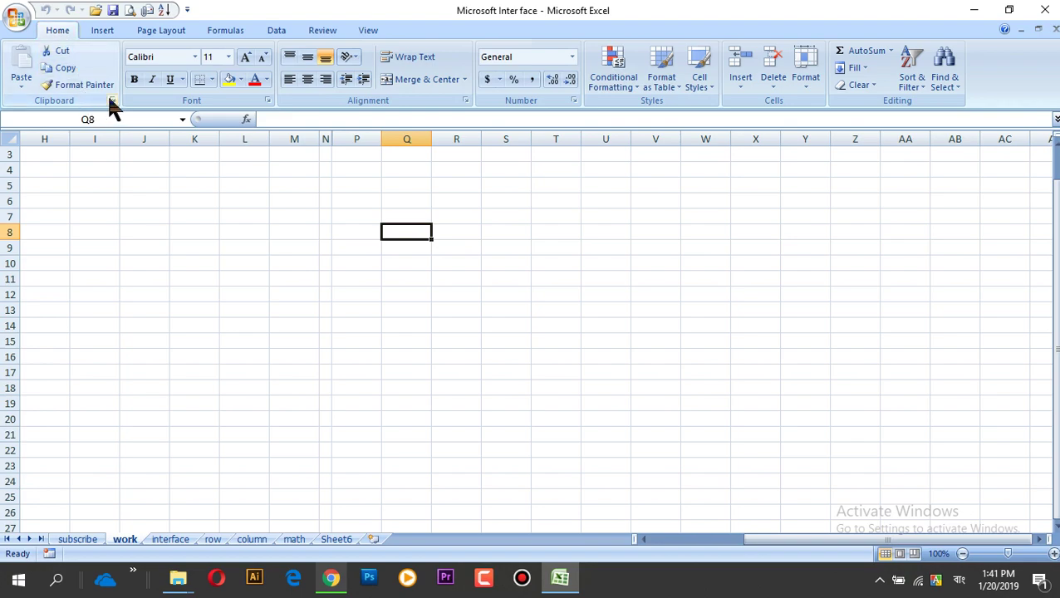
left_click(175, 33)
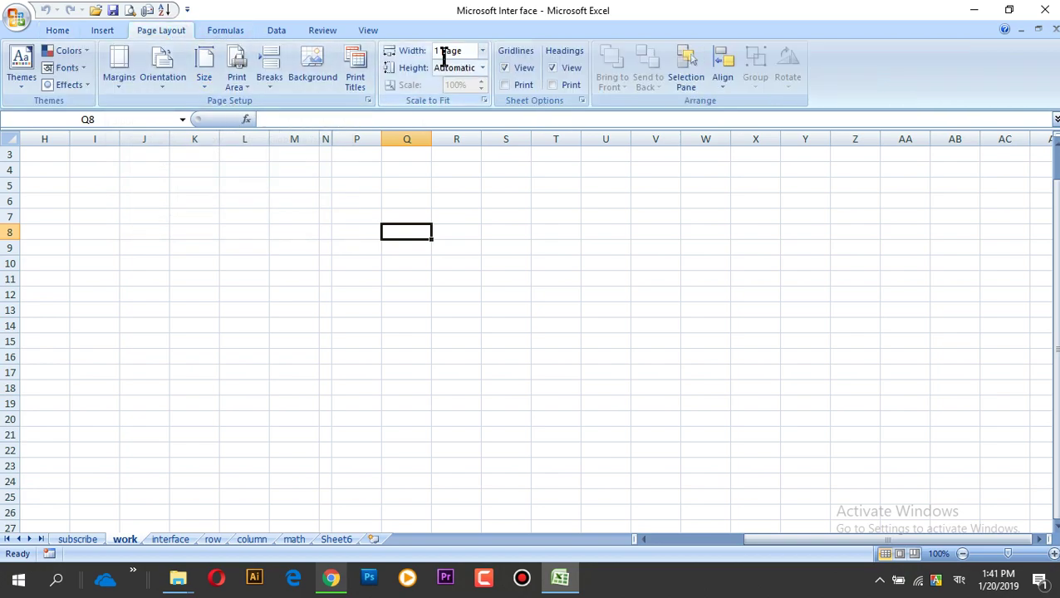
left_click(243, 30)
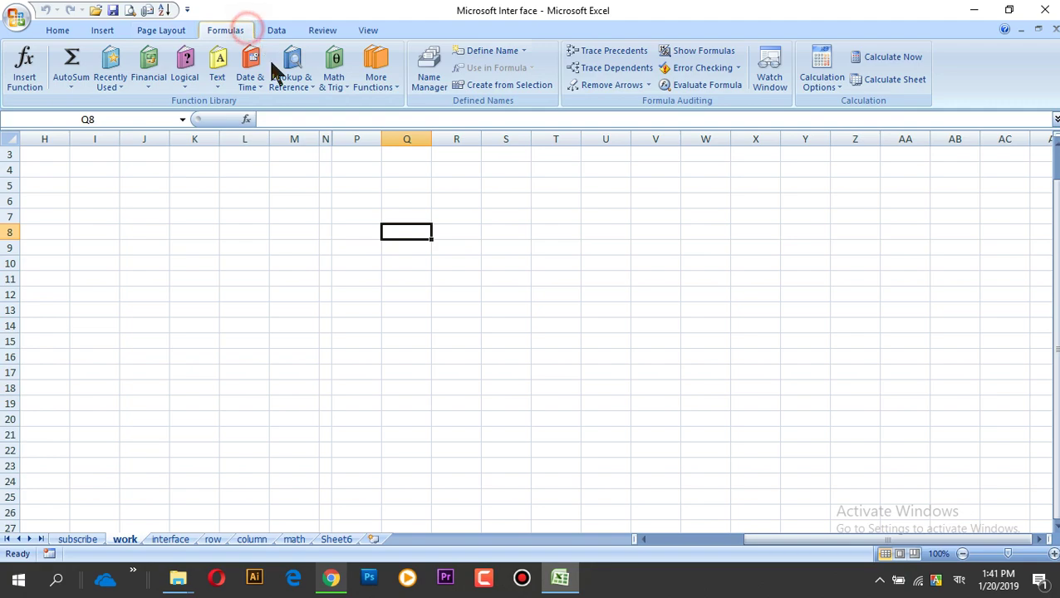
left_click(276, 30)
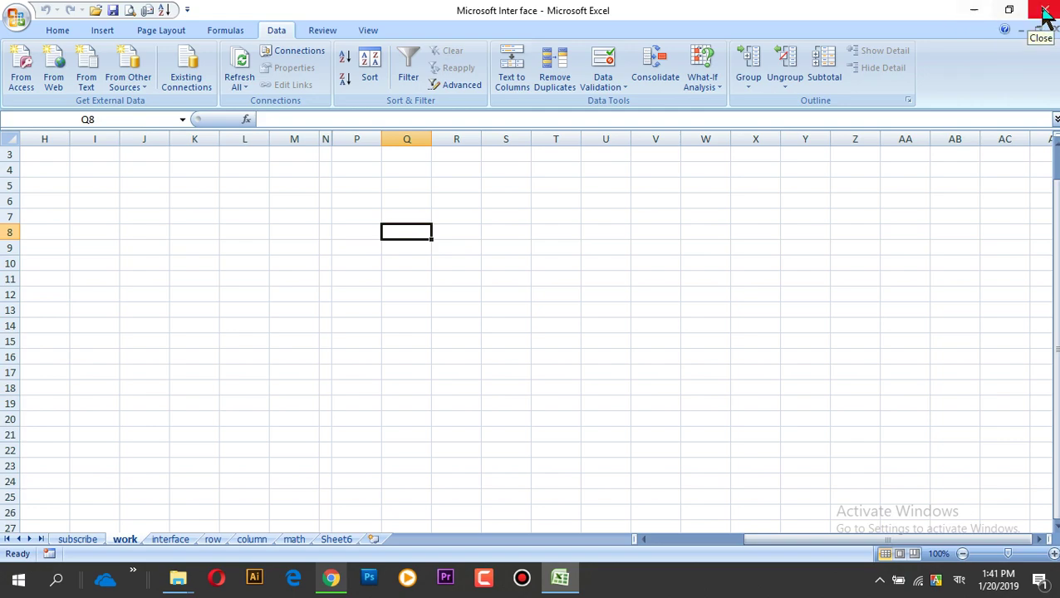
left_click(978, 18)
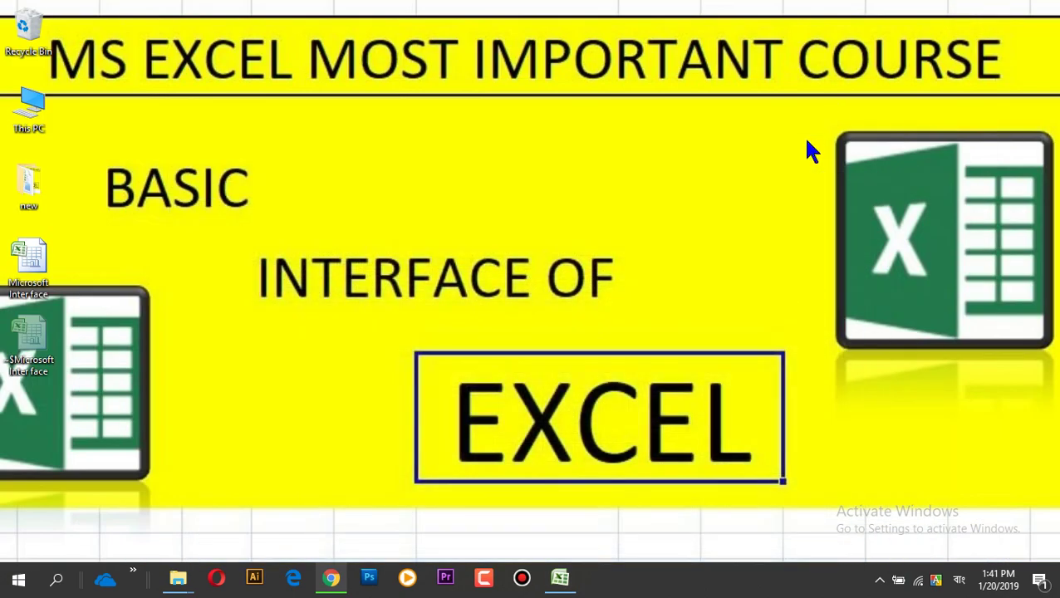
left_click(561, 580)
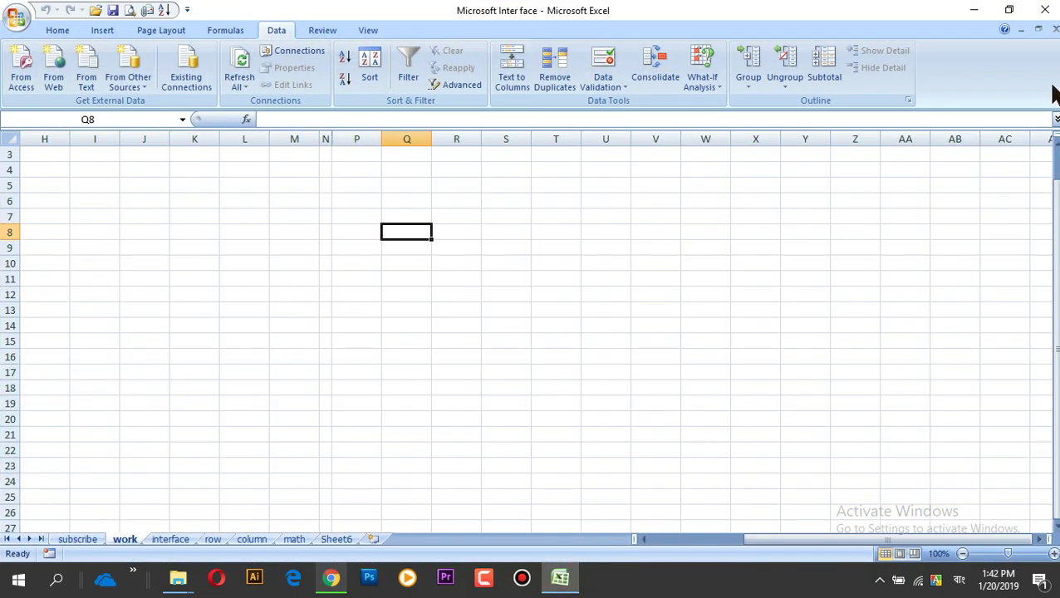
left_click(1010, 11)
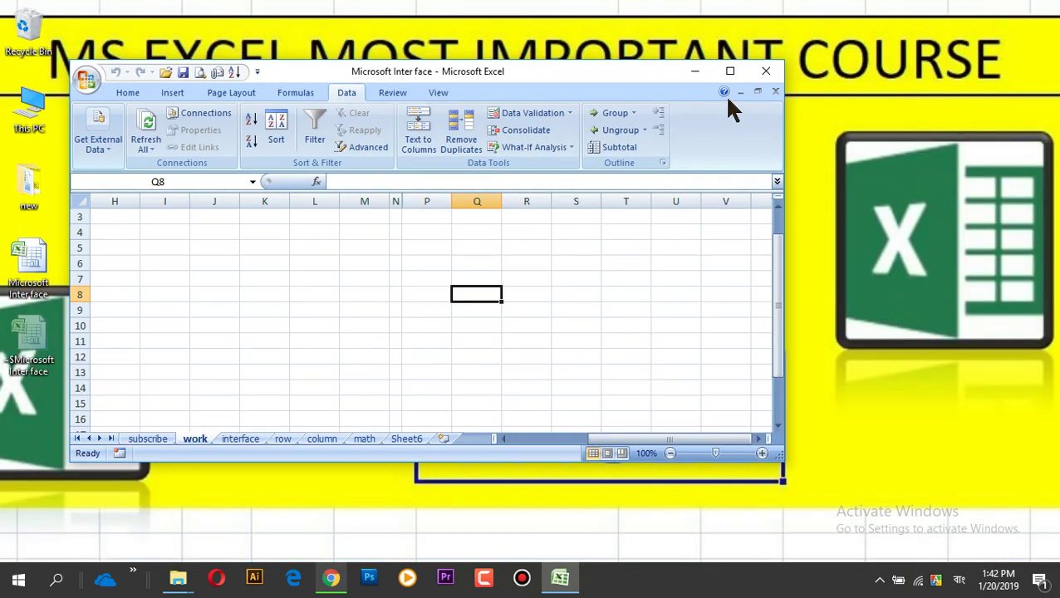
left_click(730, 72)
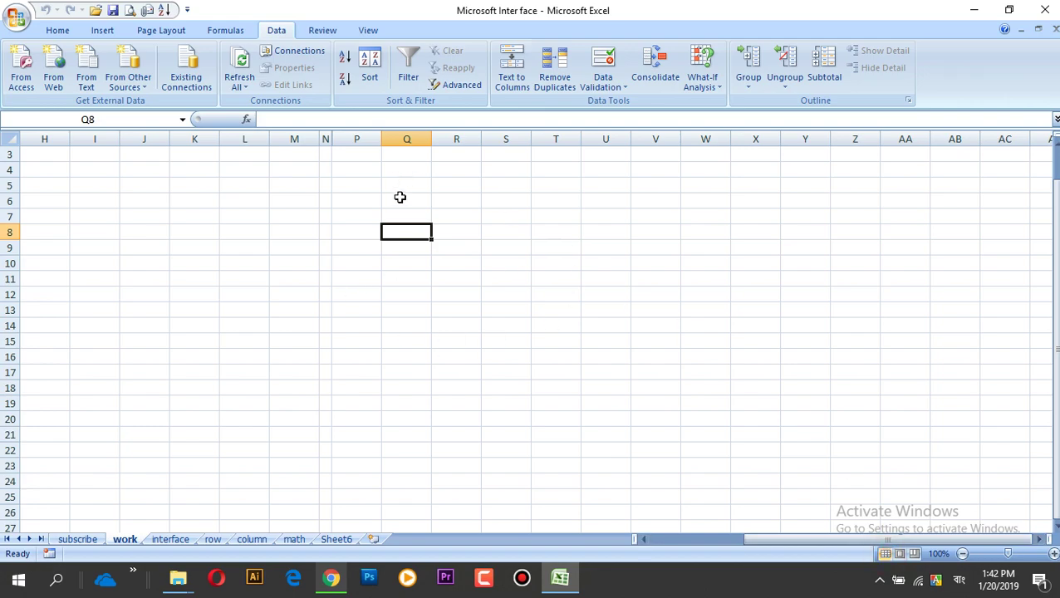
Preview the current sheet in Page Layout view, then in Page Break Preview.
left_click(900, 554)
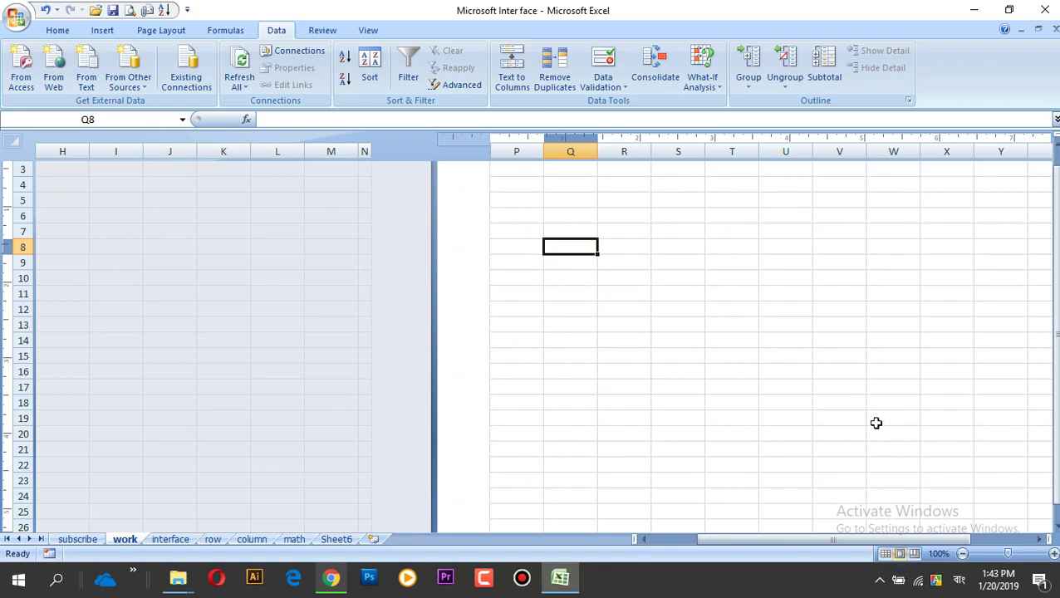
left_click_drag(1055, 333, 1055, 295)
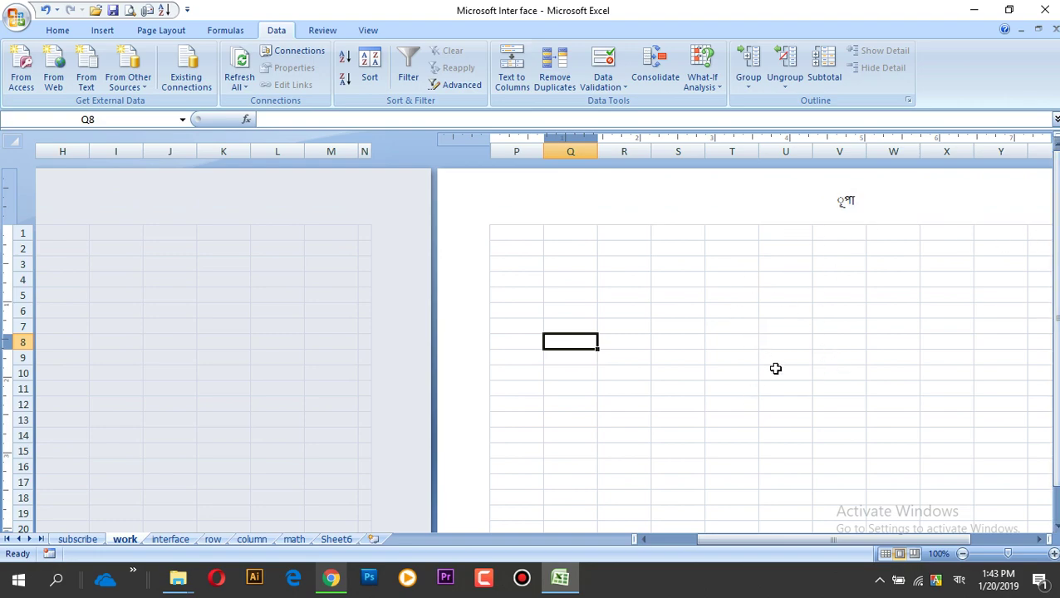
left_click(916, 559)
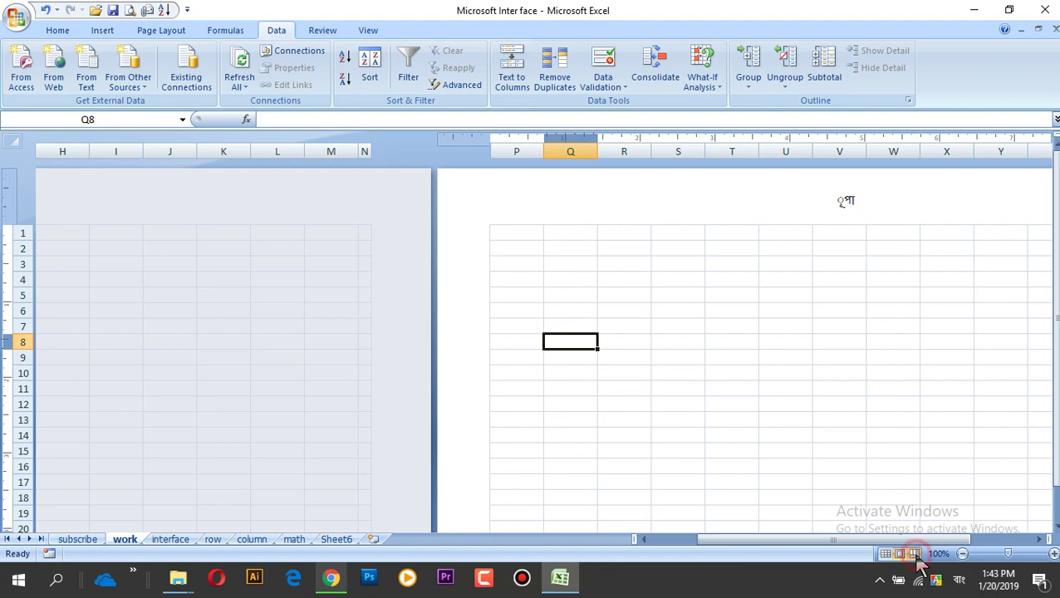
On the math sheet, drag the page border out to column L and back to H, then return to Normal view.
left_click(294, 540)
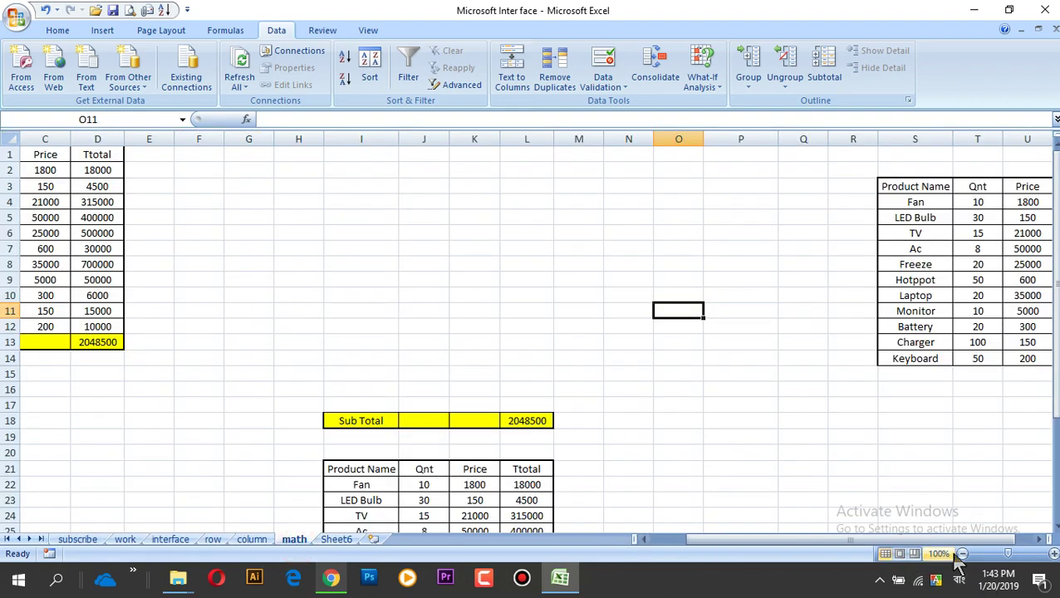
left_click(916, 554)
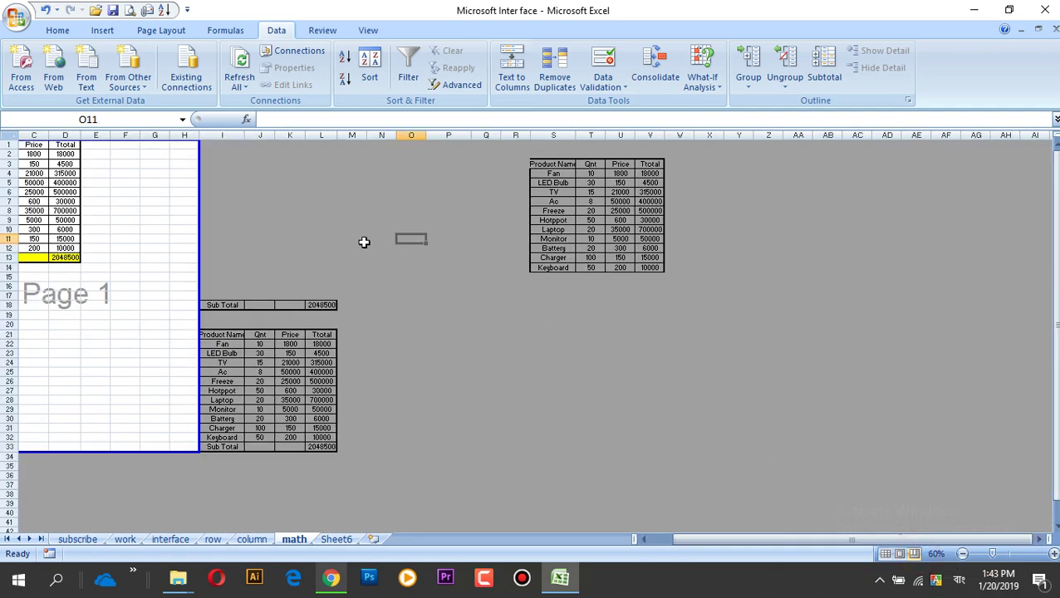
left_click_drag(198, 269, 338, 277)
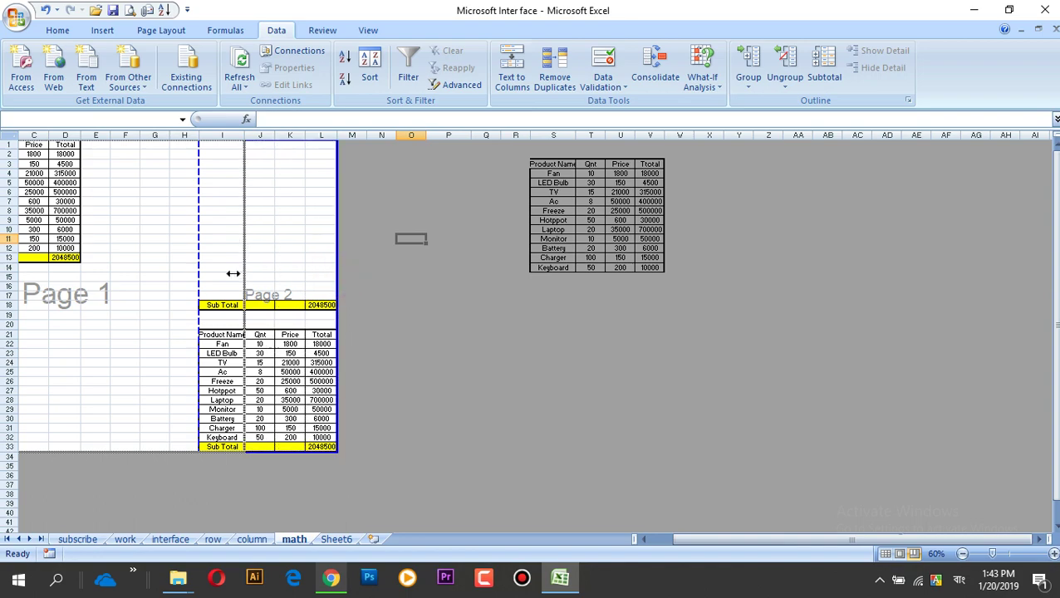
left_click_drag(338, 276, 118, 281)
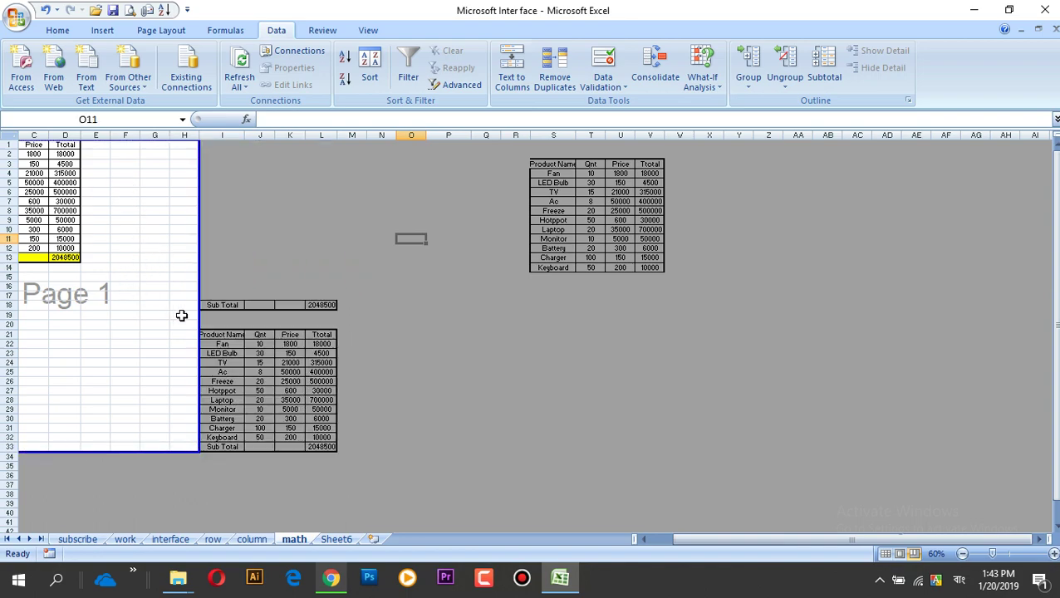
left_click(887, 555)
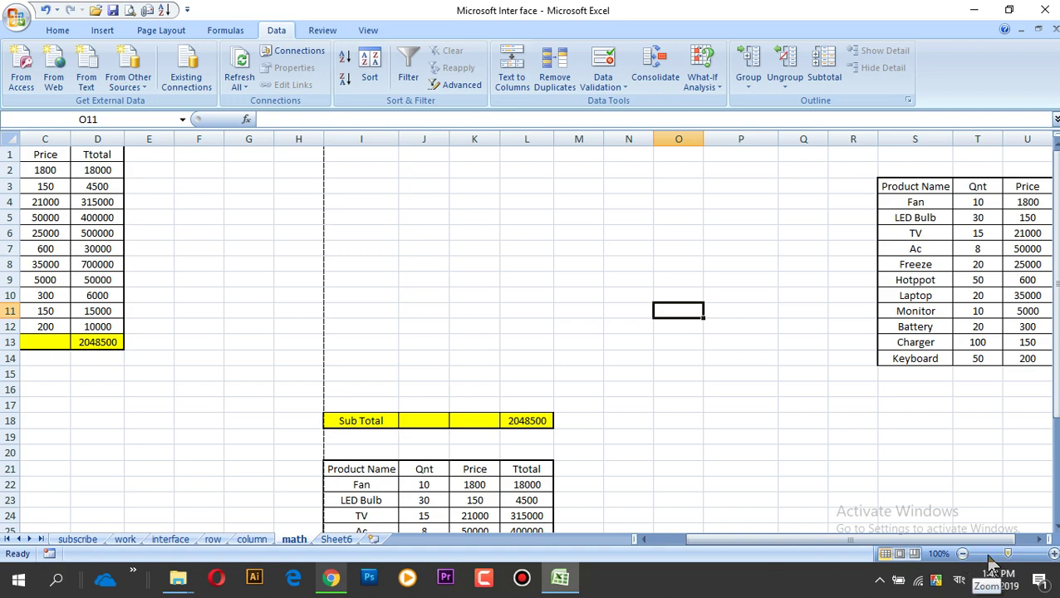
left_click(964, 554)
left_click(962, 554)
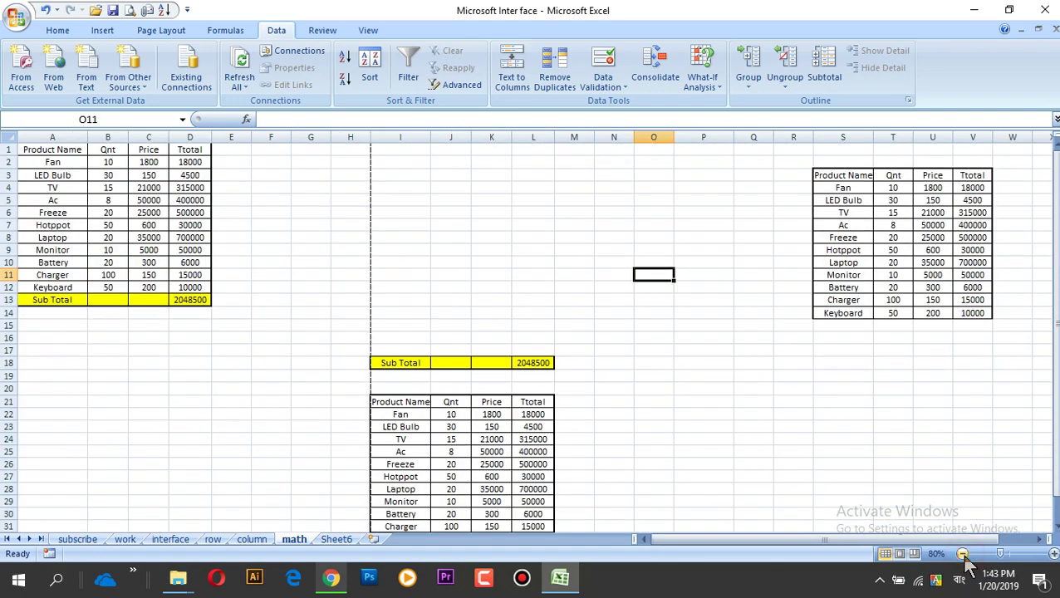
double_click(1053, 555)
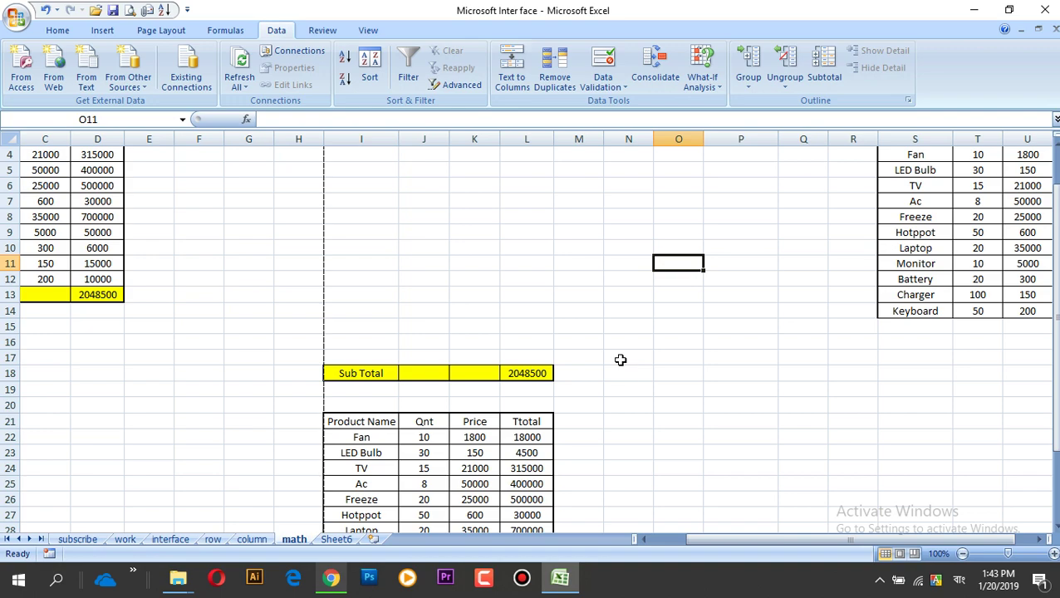
scroll(620, 360, "up", 1)
scroll(620, 359, "up", 1)
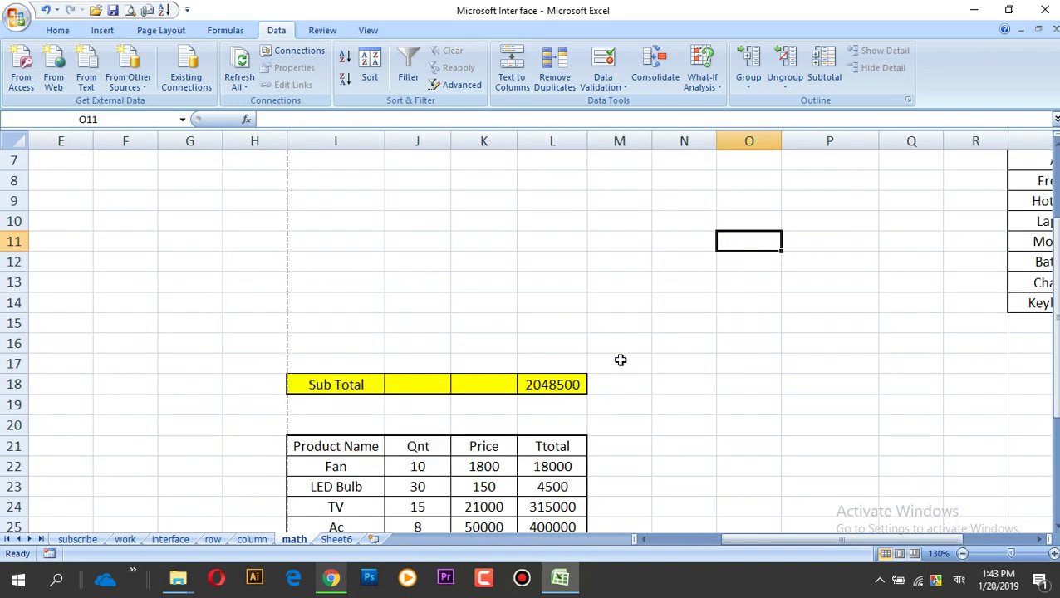
scroll(620, 359, "down", 2)
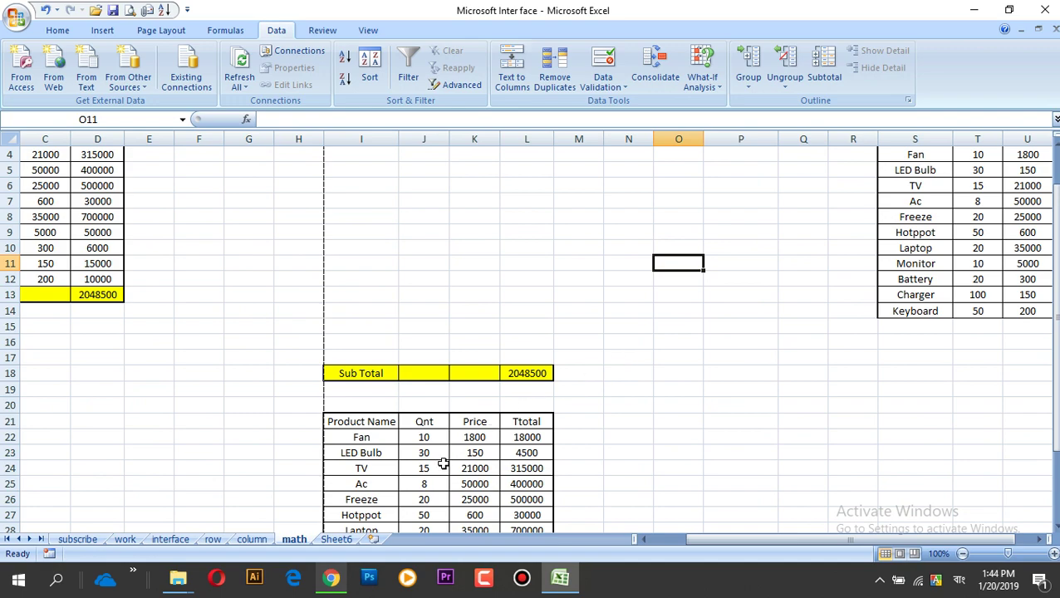
Switch back and forth between the row and column sheets, settling on the row sheet.
left_click(213, 539)
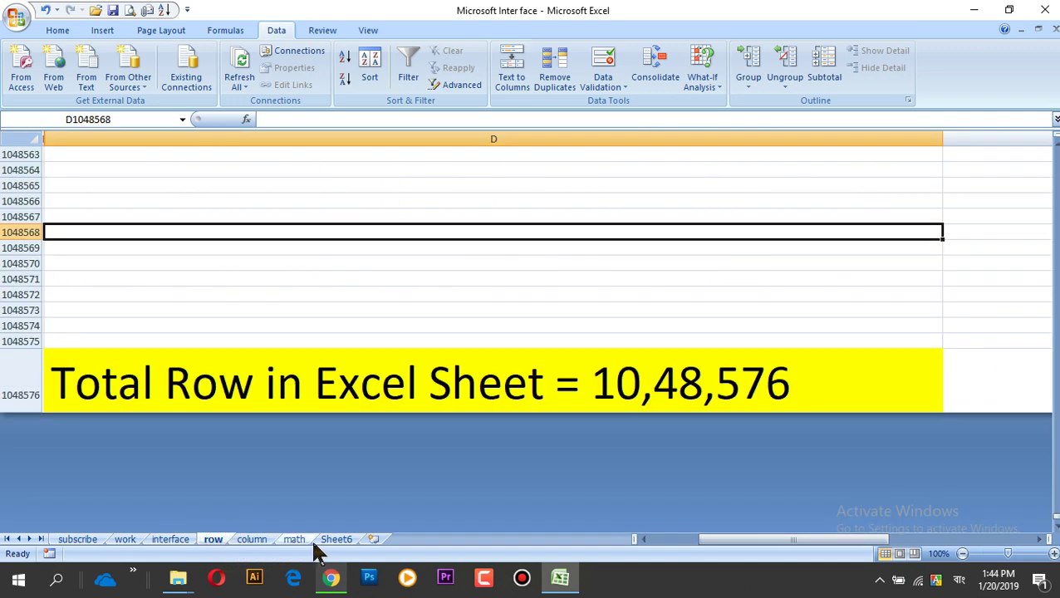
left_click(250, 542)
left_click(213, 539)
left_click(242, 541)
left_click(213, 539)
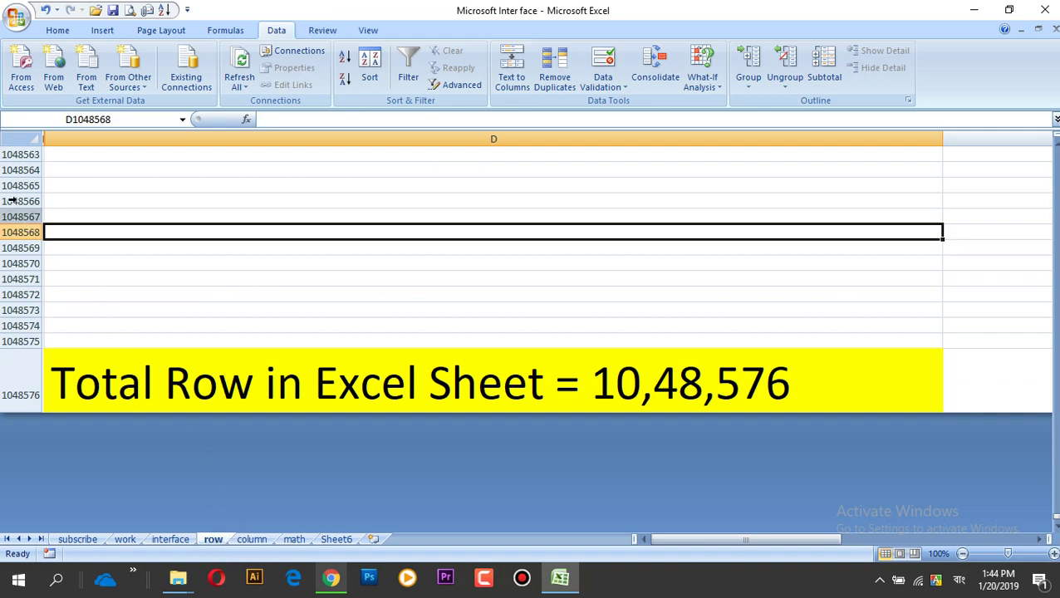
Select rows 1048563 through 1048572 and cells D1048571 and D1048569 near the sheet's end.
mouse_move(15, 154)
left_mouse_down()
mouse_move(25, 341)
mouse_move(31, 214)
left_mouse_up()
left_click_drag(22, 155, 25, 307)
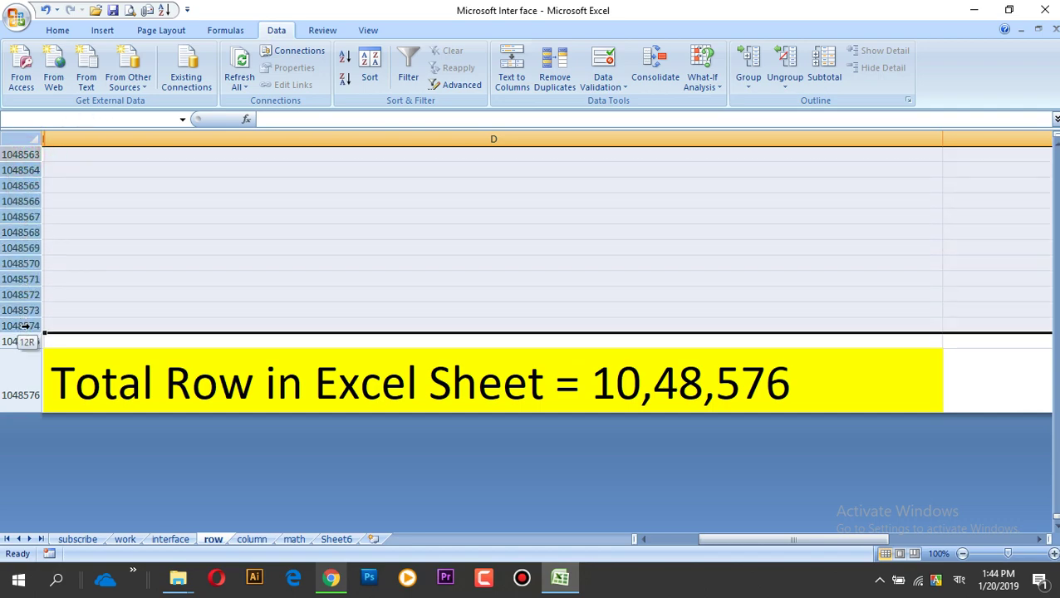
left_click_drag(25, 306, 29, 255)
left_click(173, 282)
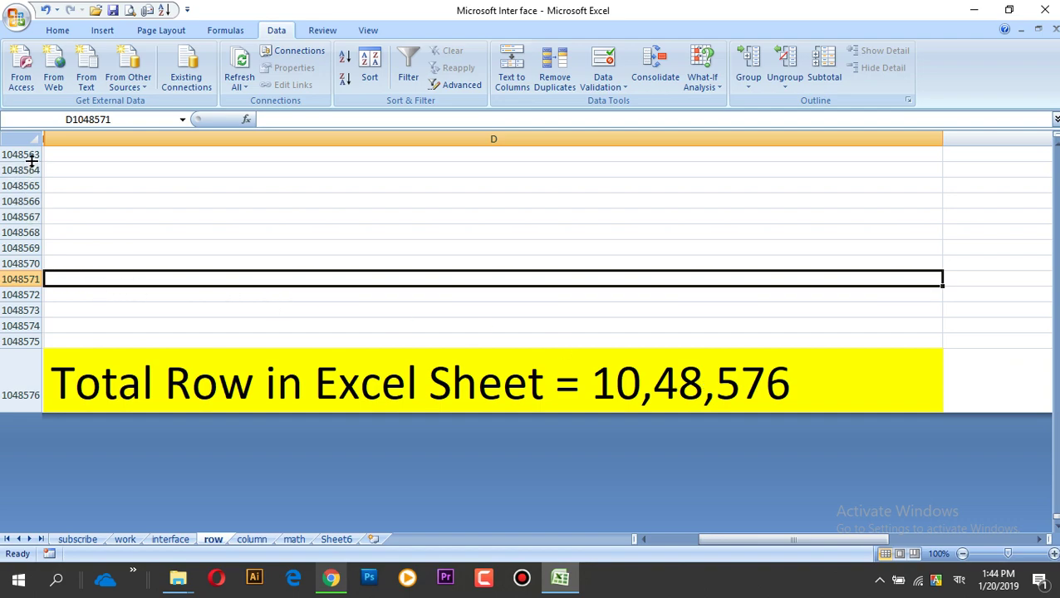
left_click_drag(27, 154, 25, 247)
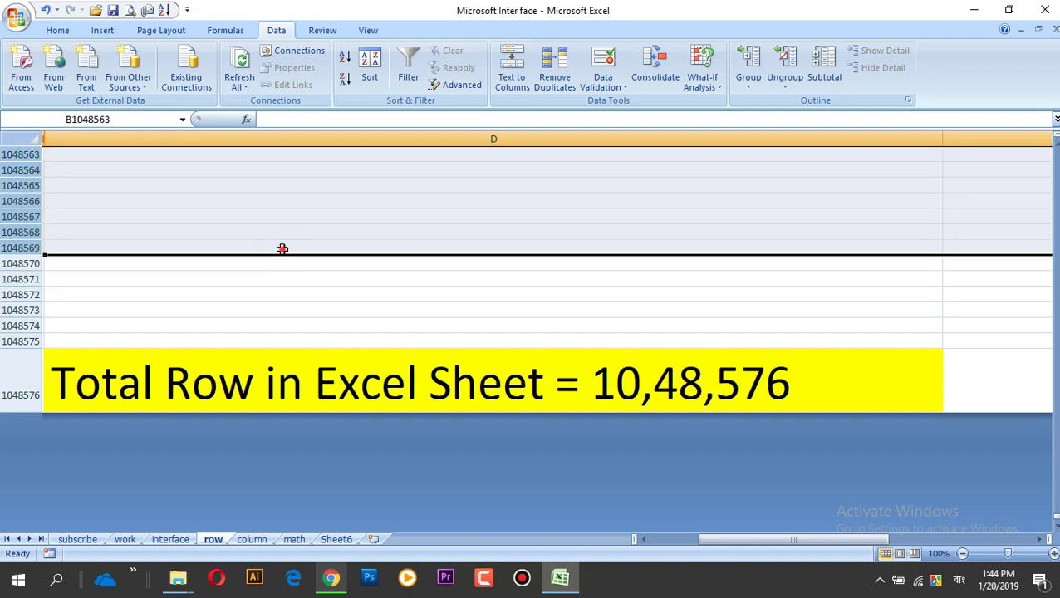
left_click(284, 248)
Jump to the top with Ctrl+Up, then to last row 1048576 with Ctrl+Down, then open the column sheet.
key("ctrl+Up")
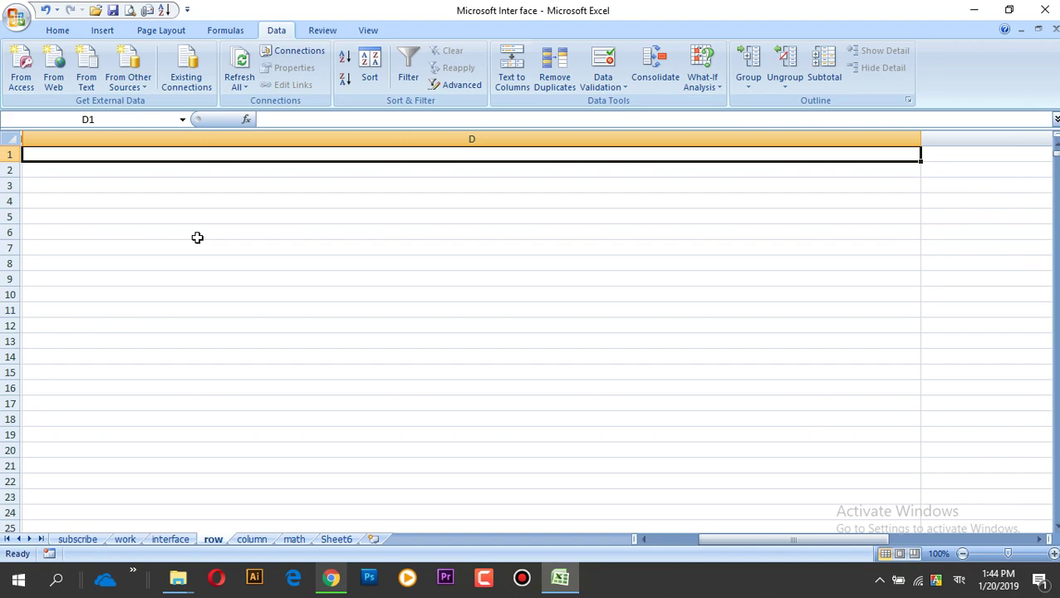
key("ctrl+Down")
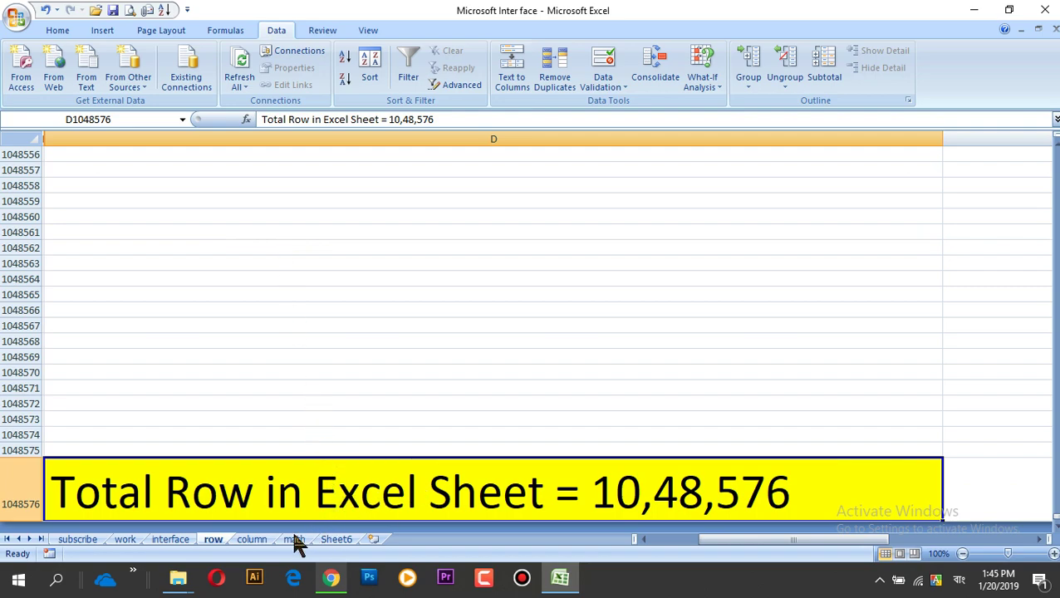
left_click(259, 540)
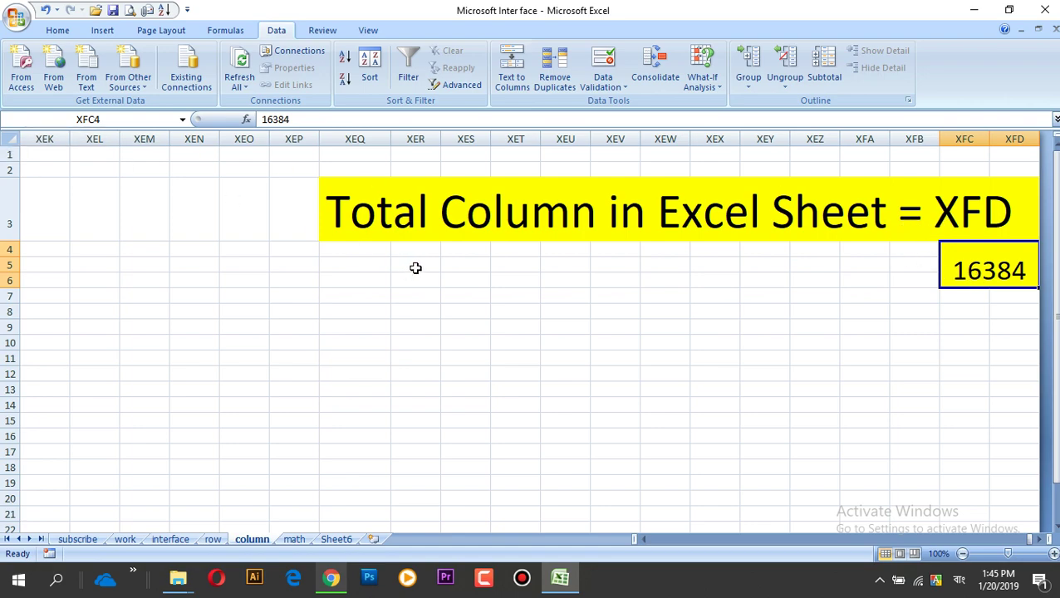
Select columns XEK through XEN, column XEQ and cell XEP3, then jump back to column A.
left_click_drag(50, 138, 296, 142)
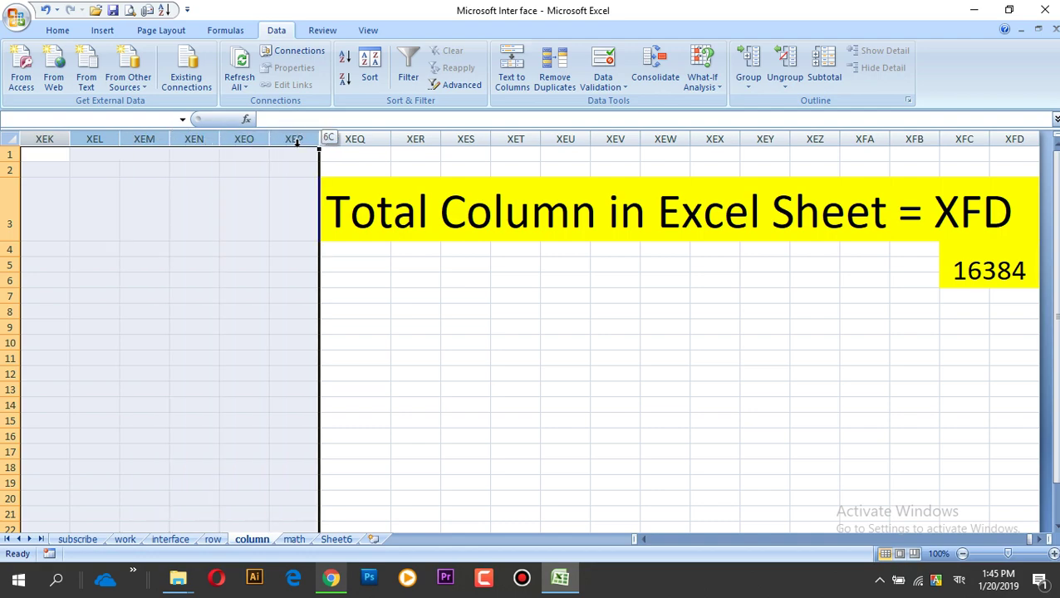
left_click(336, 141)
left_click_drag(48, 139, 243, 139)
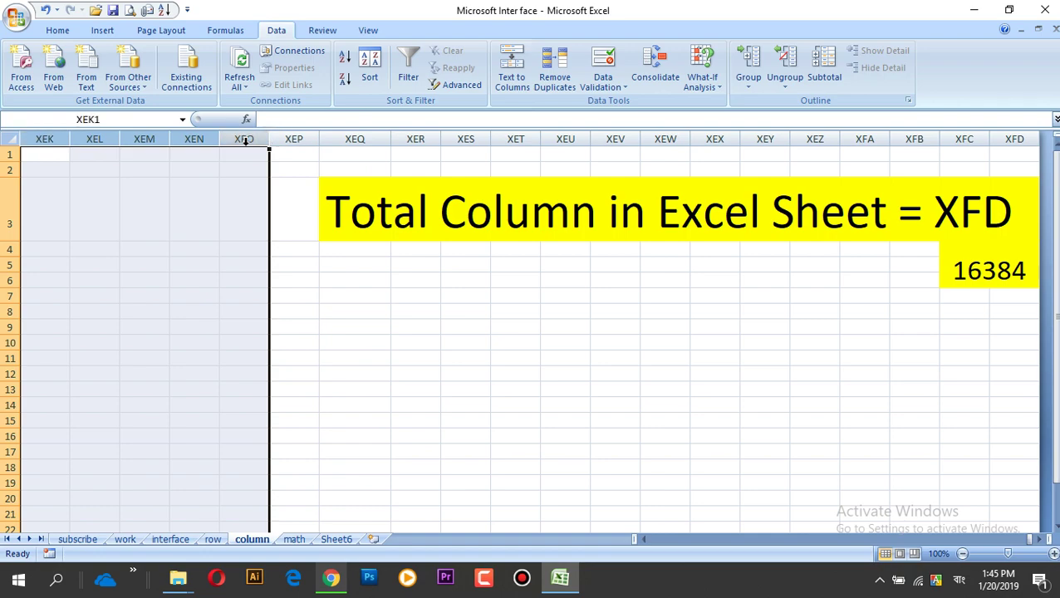
left_click(314, 195)
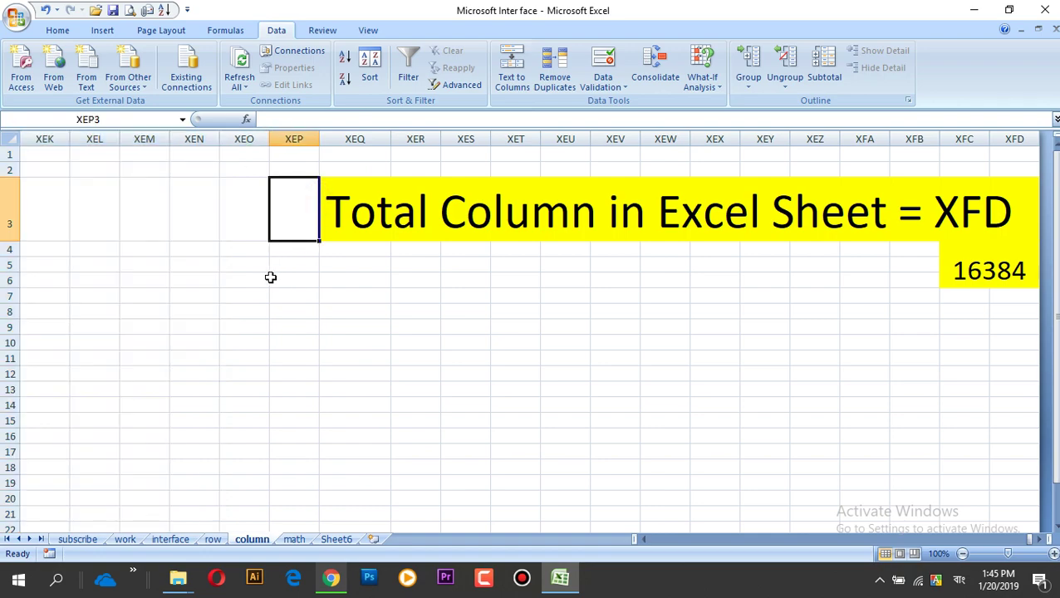
key("Home")
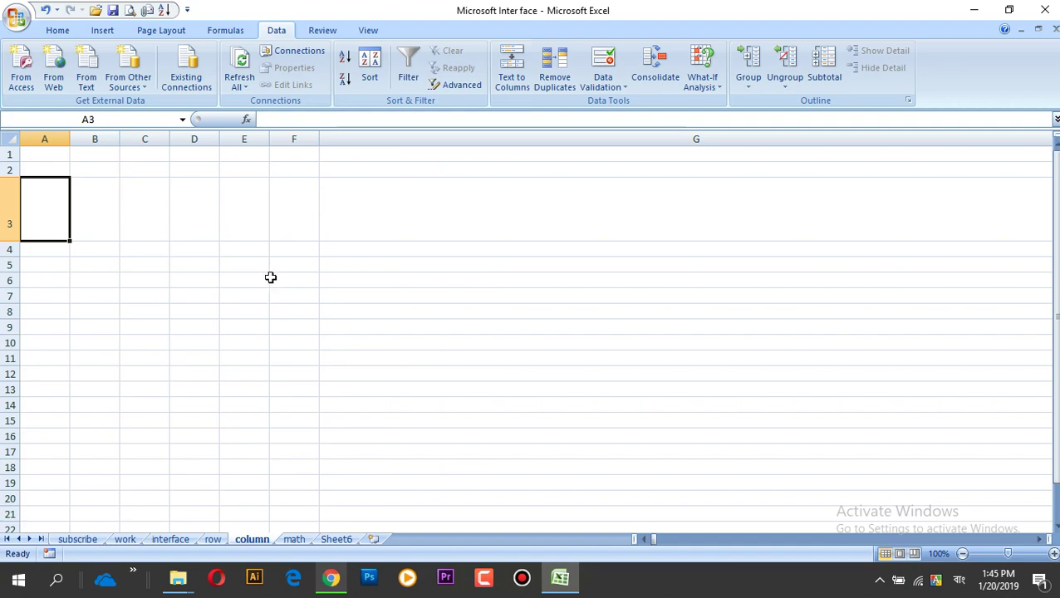
Jump right to the Total Column text at column XFD, then switch to the work sheet.
key("ctrl+Right")
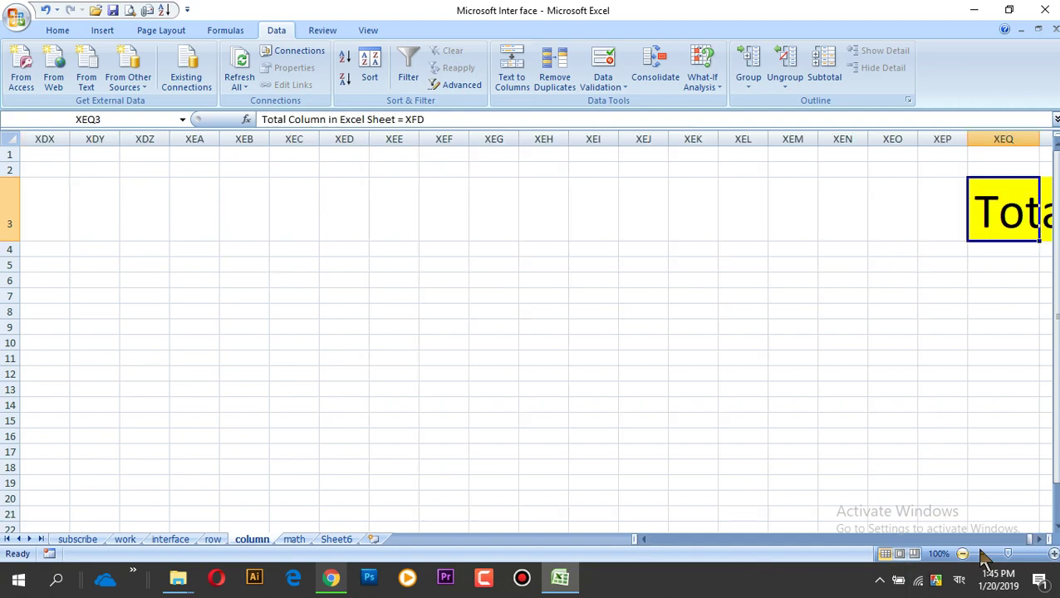
left_click(1041, 539)
left_click(1042, 539)
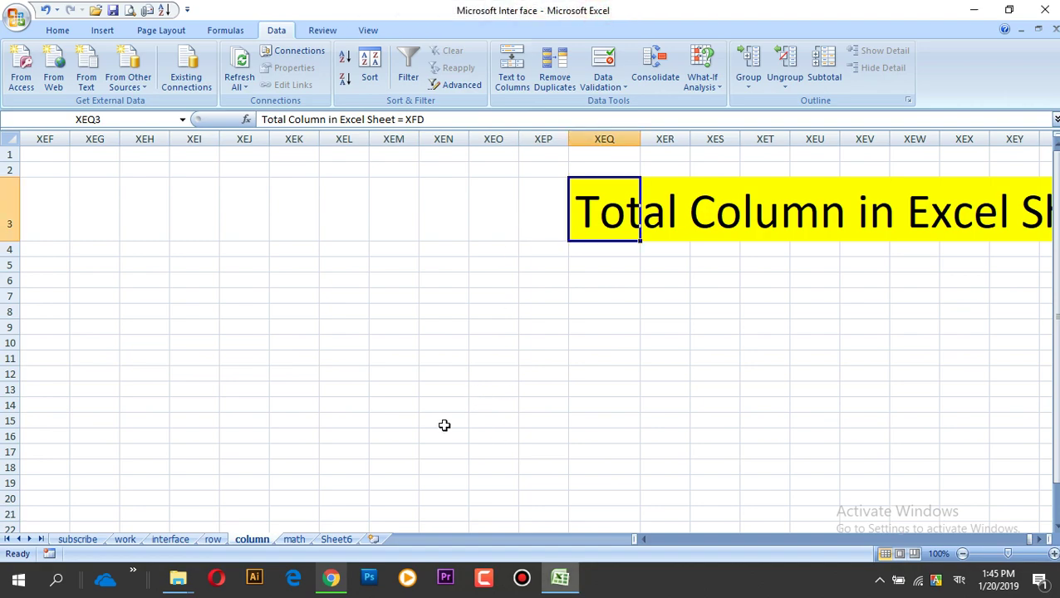
left_click(123, 540)
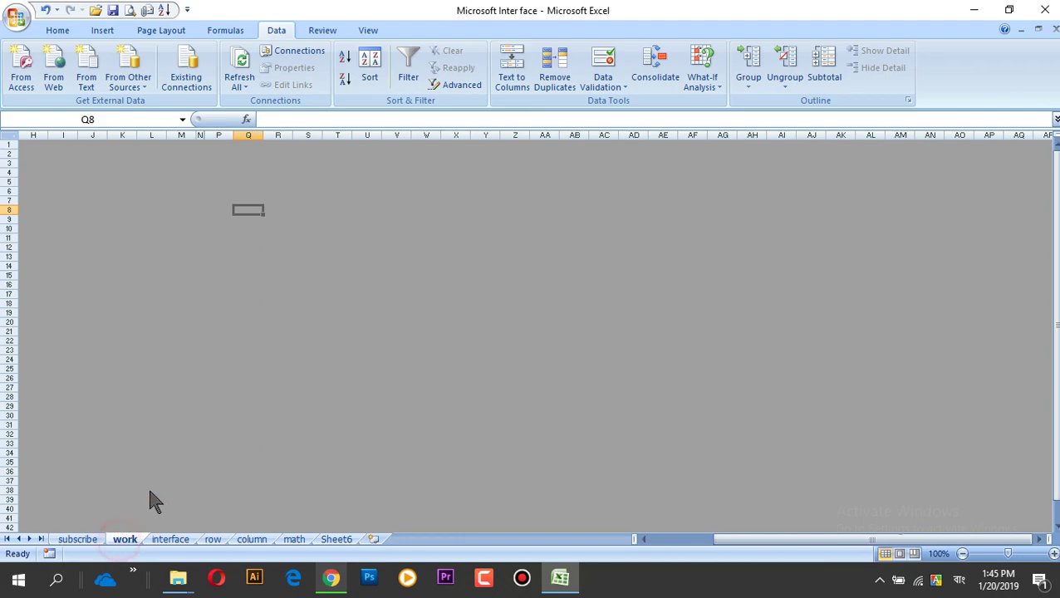
scroll(887, 565, "down", 3)
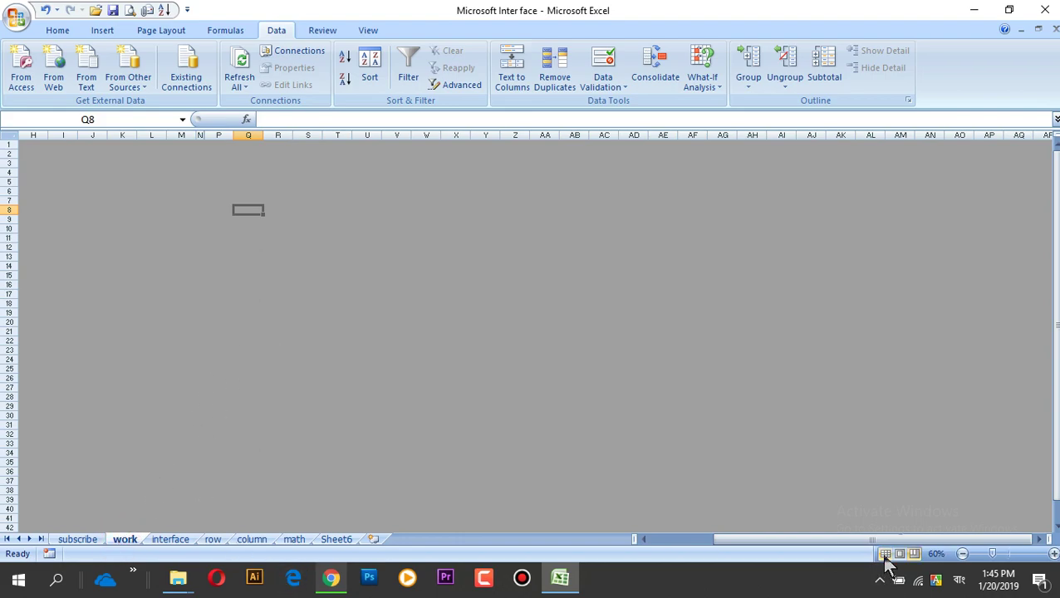
left_click(886, 554)
left_click(249, 236)
left_click(258, 259)
left_click(251, 234)
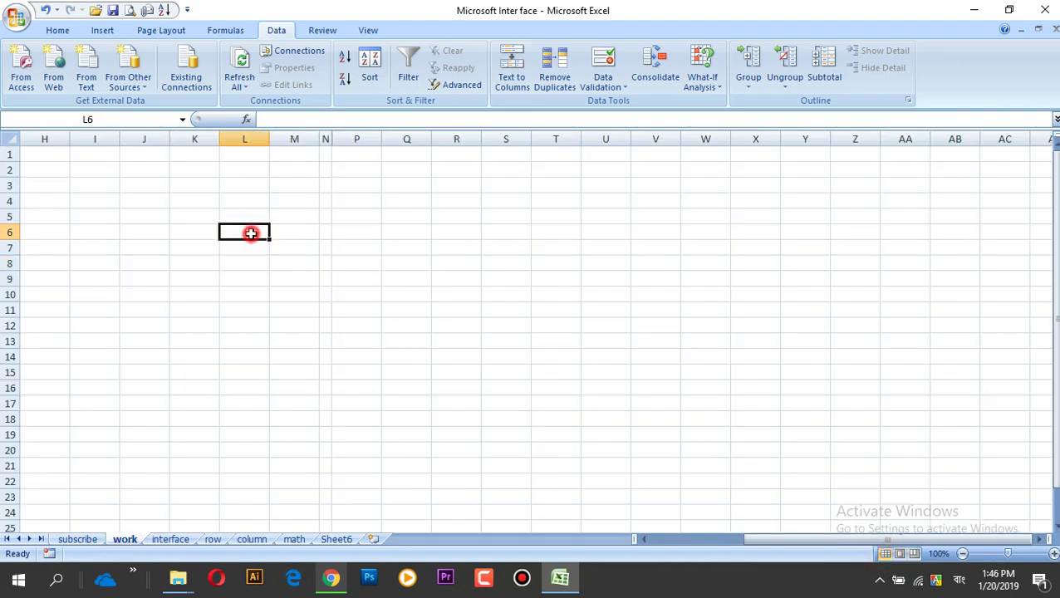
left_click(198, 232)
left_click(196, 243)
left_click(206, 276)
left_click(238, 279)
left_click(240, 250)
left_click(244, 226)
left_click(248, 215)
left_click(248, 202)
left_click(246, 228)
left_click_drag(143, 219, 393, 353)
left_click(342, 341)
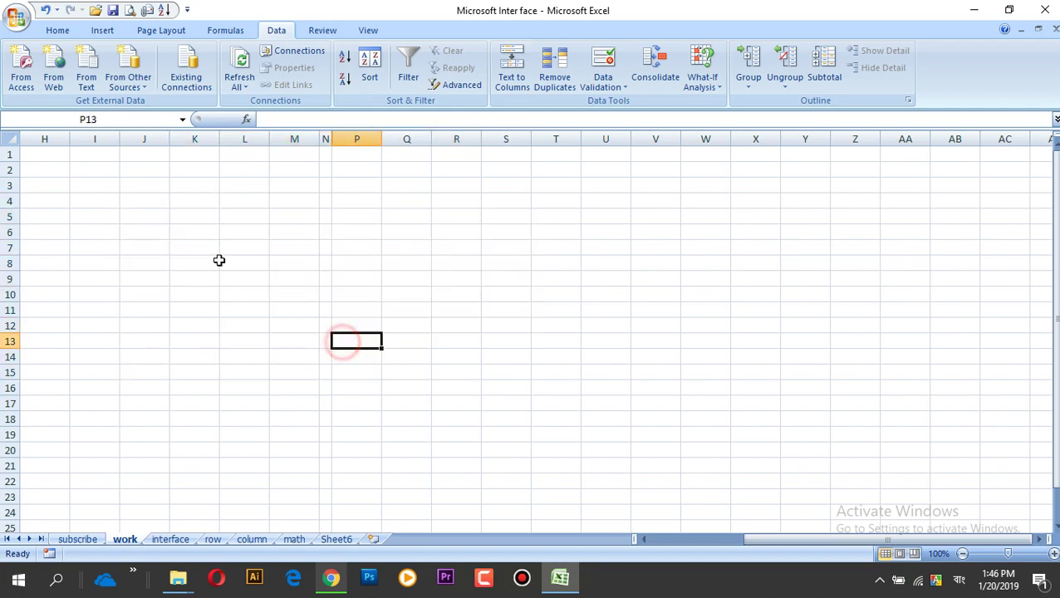
left_click(216, 260)
left_click(248, 258)
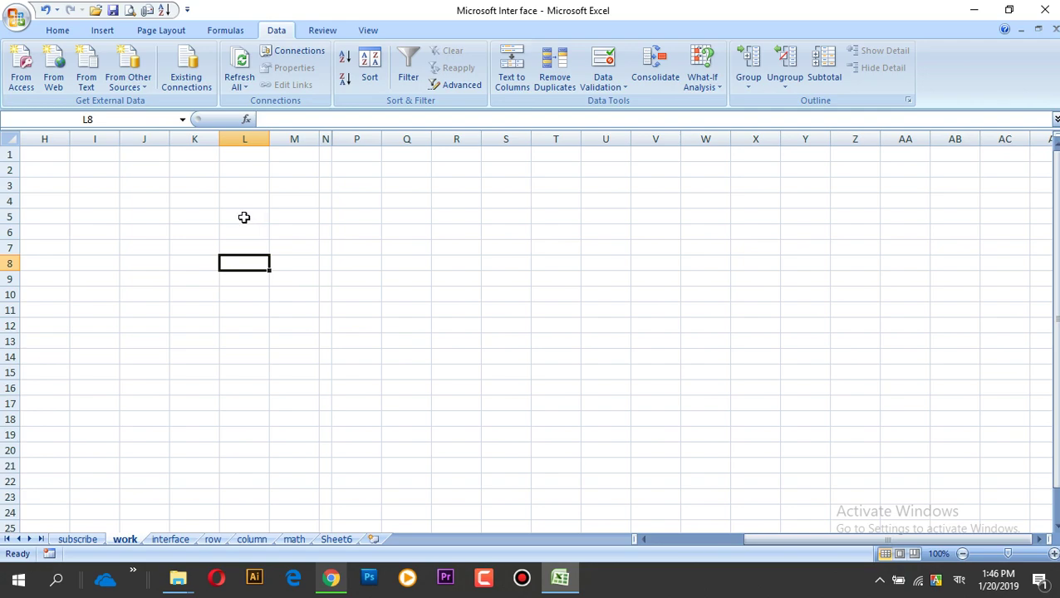
left_click(244, 217)
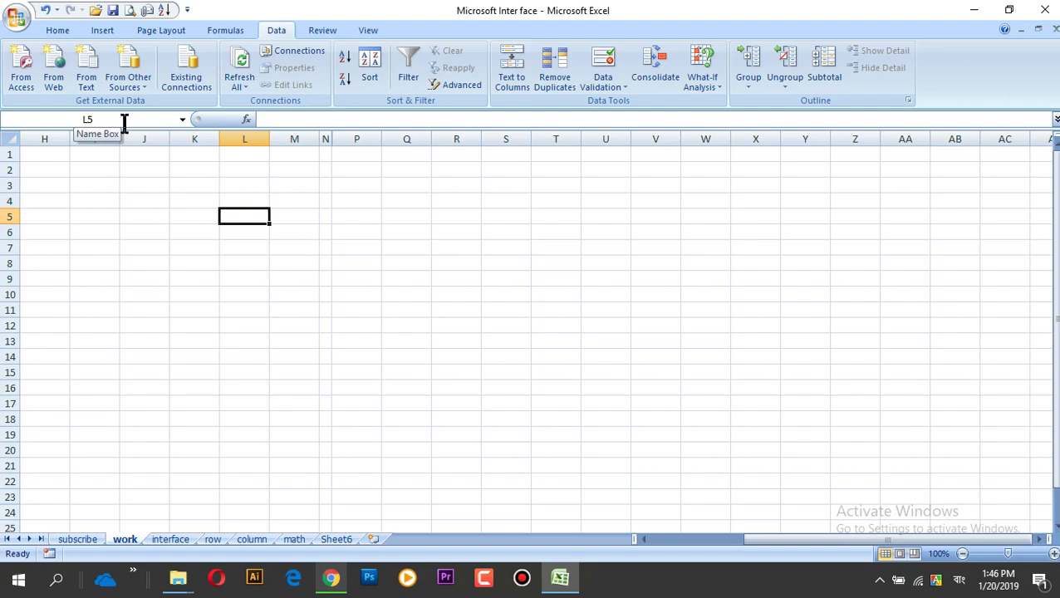
left_click(192, 250)
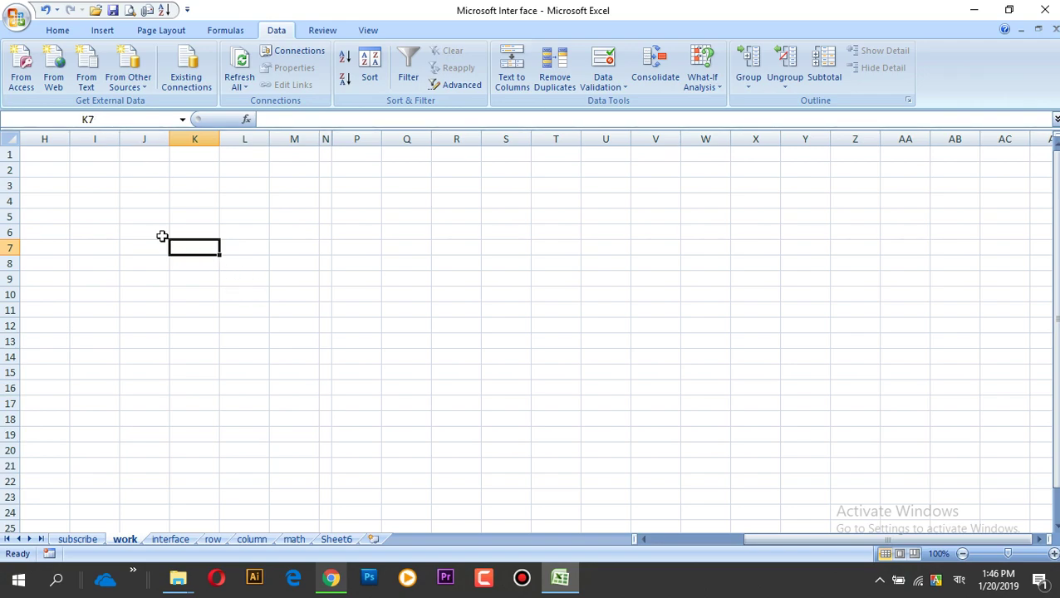
left_click(101, 189)
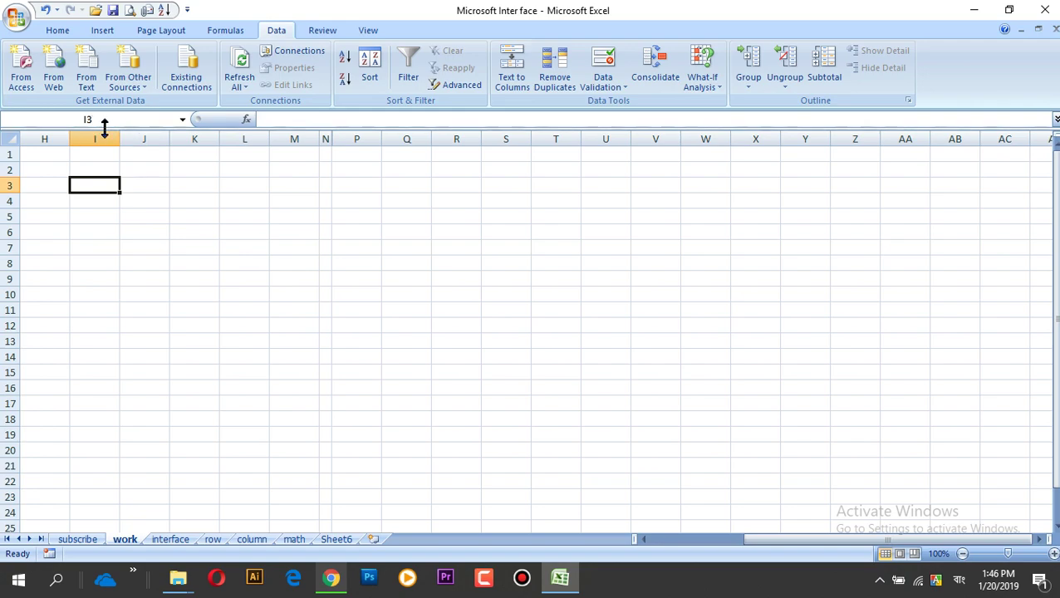
left_click(137, 187)
left_click(163, 233)
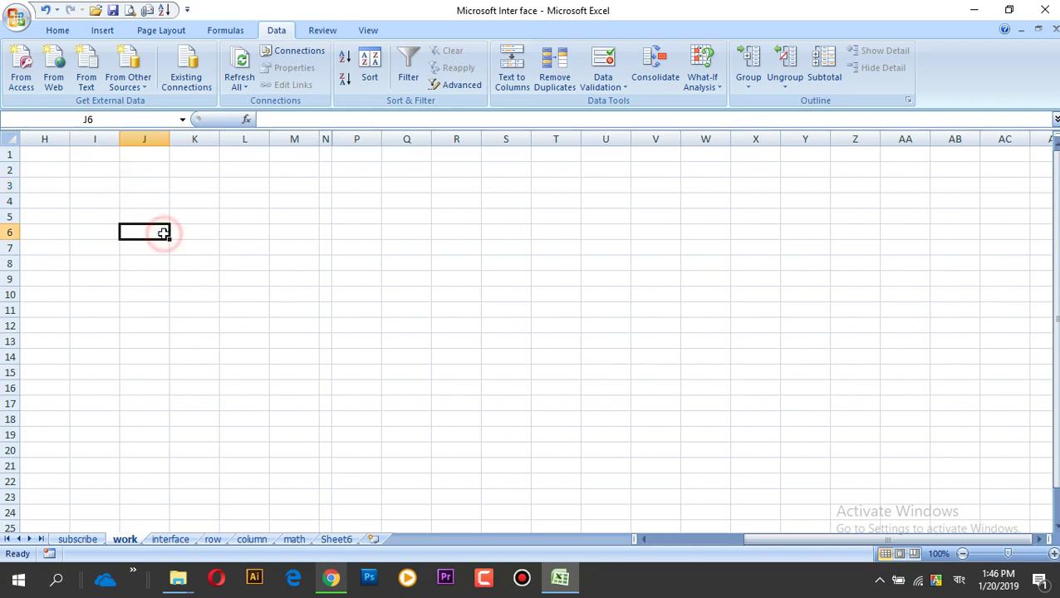
left_click(201, 199)
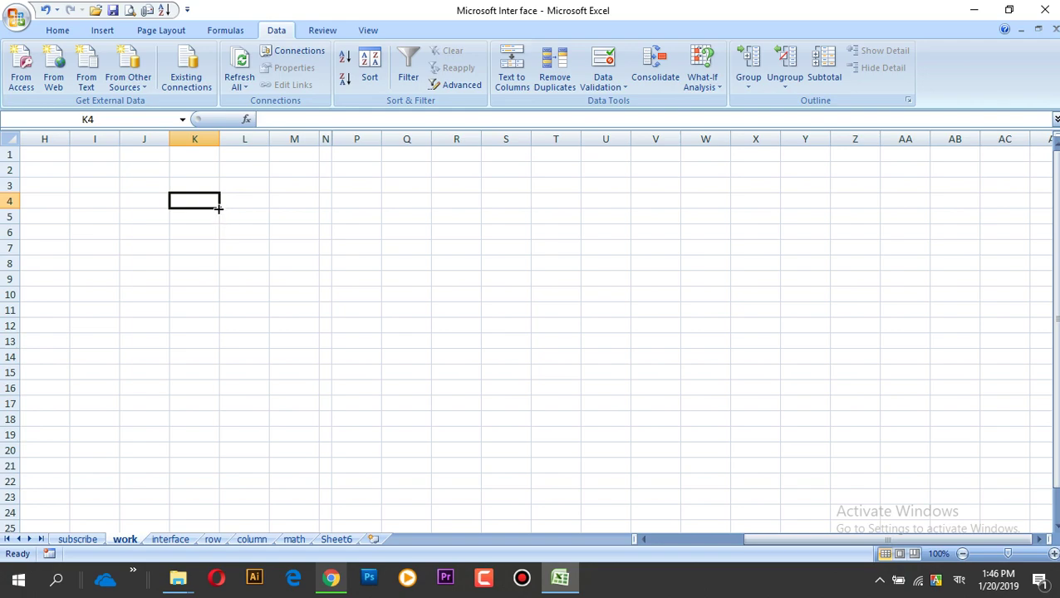
Auto-fill the contents of K4 down through K8.
left_click_drag(217, 208, 382, 308)
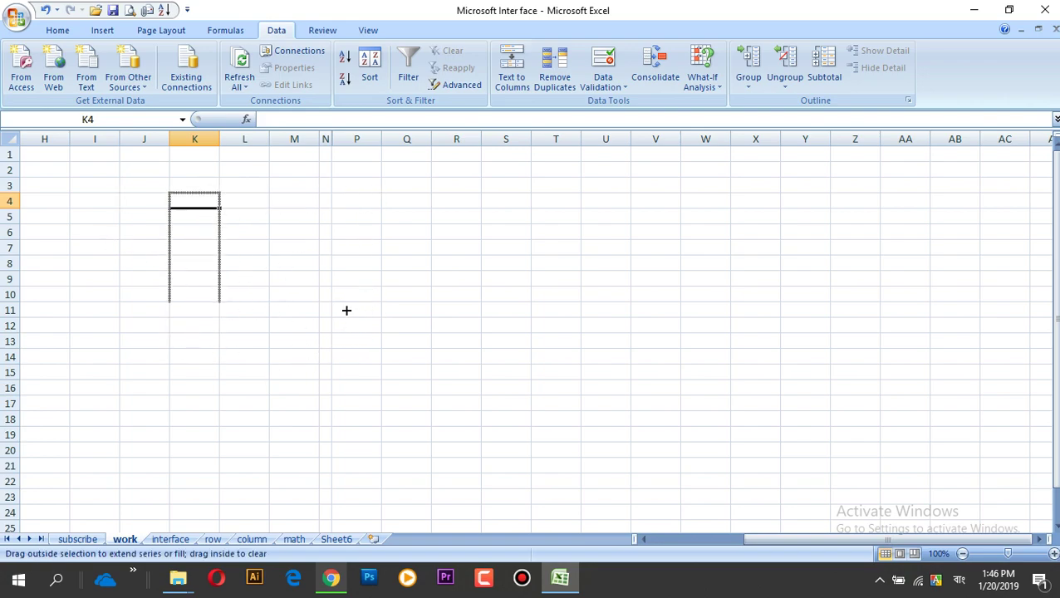
mouse_move(382, 307)
left_mouse_down()
mouse_move(299, 304)
mouse_move(308, 257)
mouse_move(446, 277)
left_mouse_up()
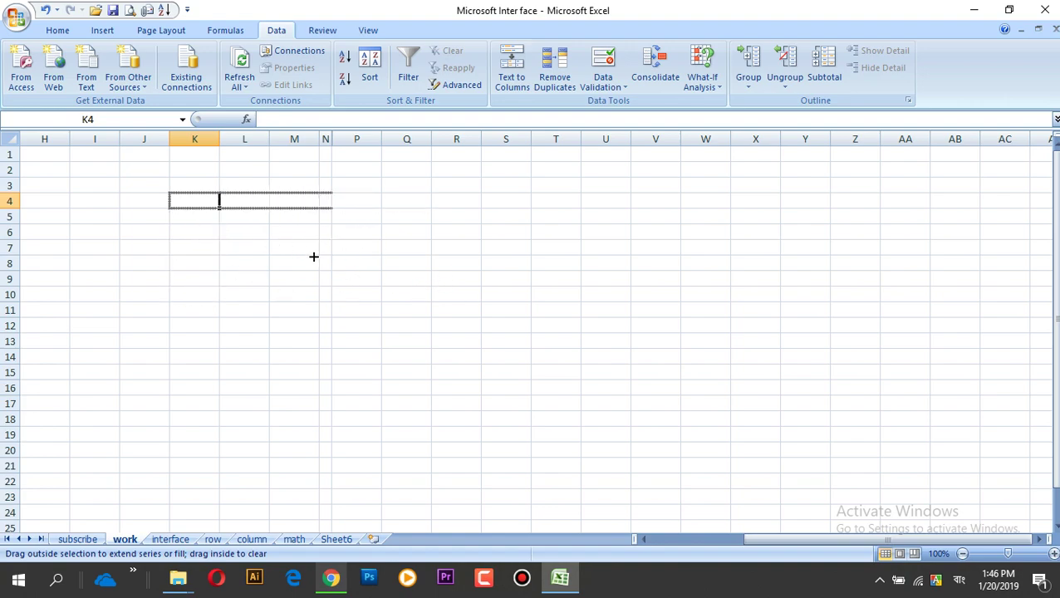
left_click_drag(446, 277, 257, 266)
left_click(299, 223)
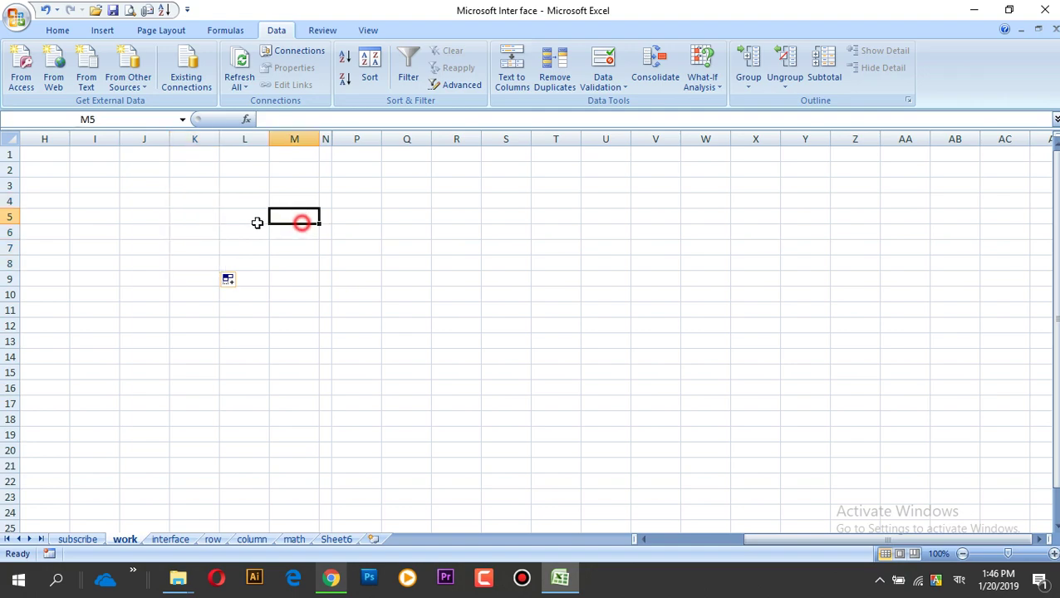
Check the contents of cells J6, J3, K6, M6, L6 and M5 in the formula bar, then open the math sheet.
left_click(129, 120)
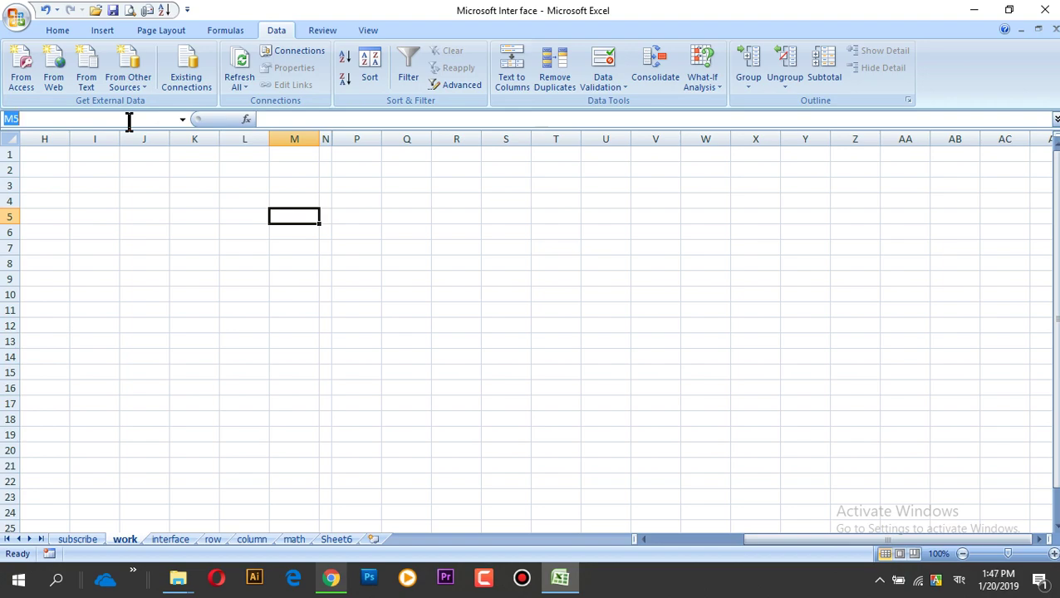
left_click(147, 236)
left_click(154, 189)
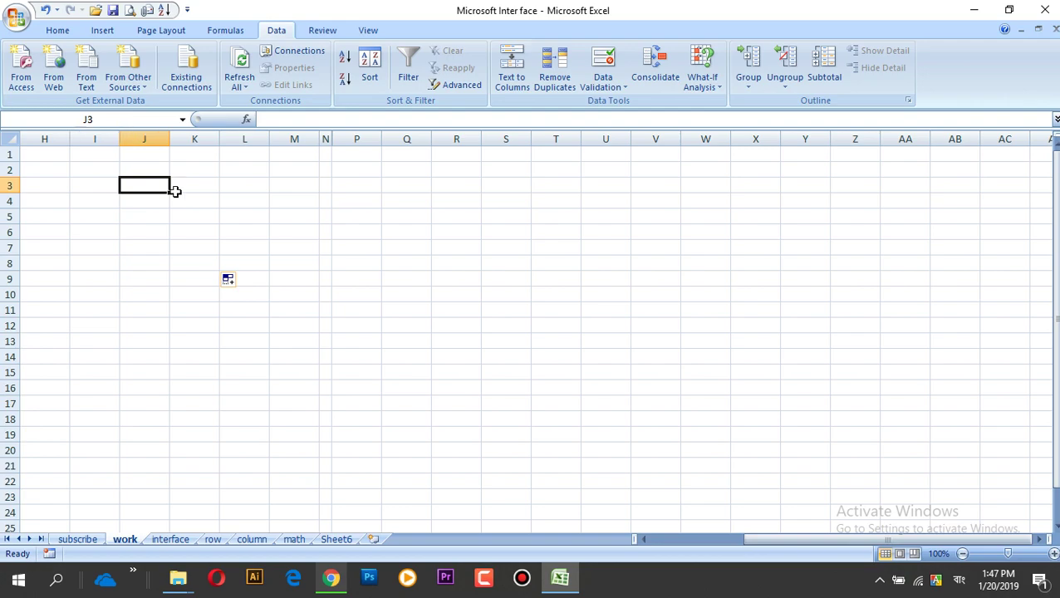
left_click(196, 231)
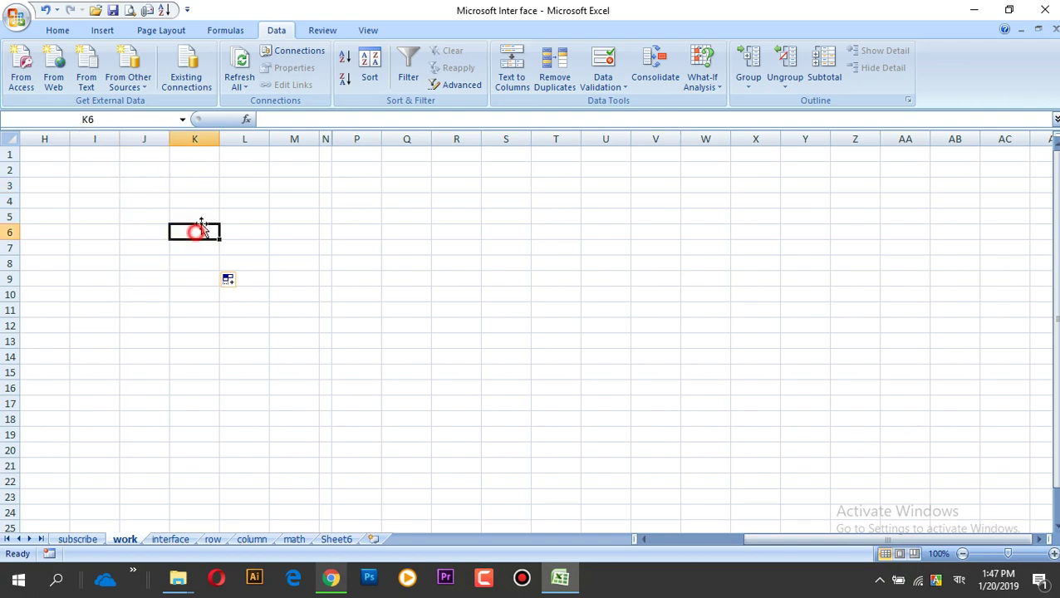
left_click(274, 120)
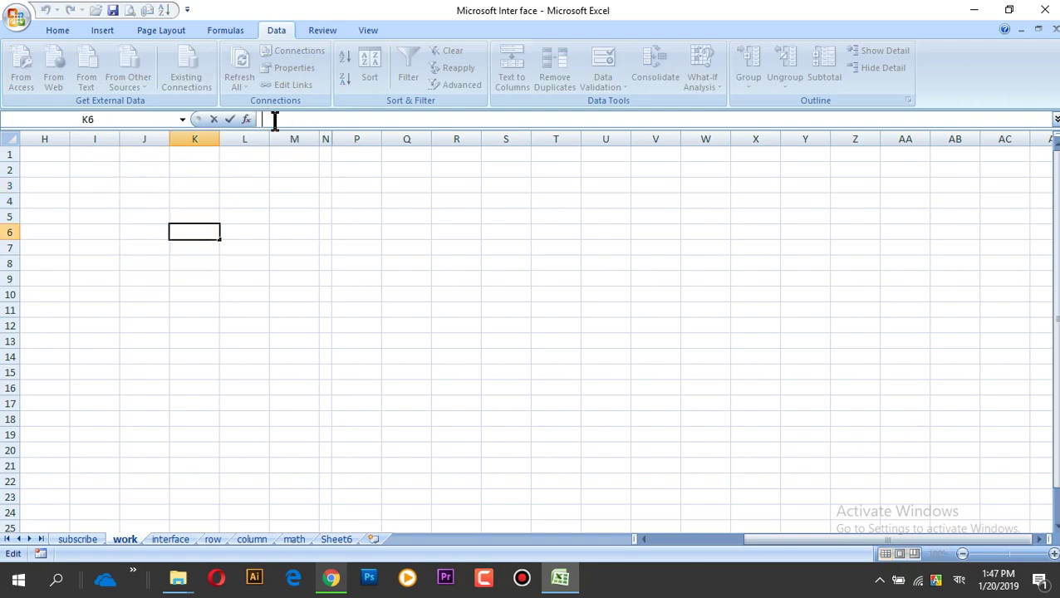
left_click(285, 226)
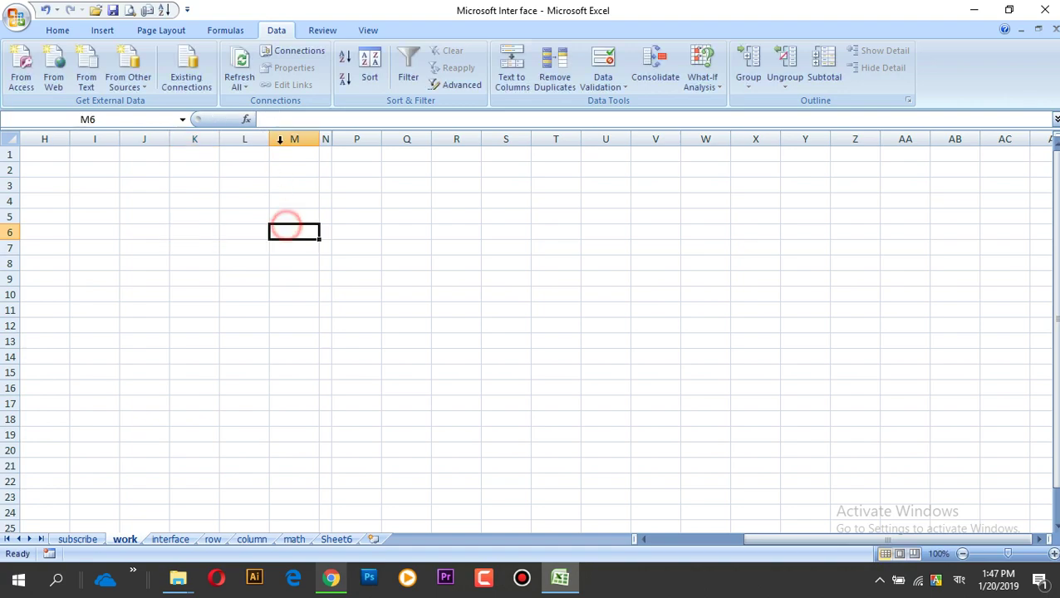
left_click(290, 121)
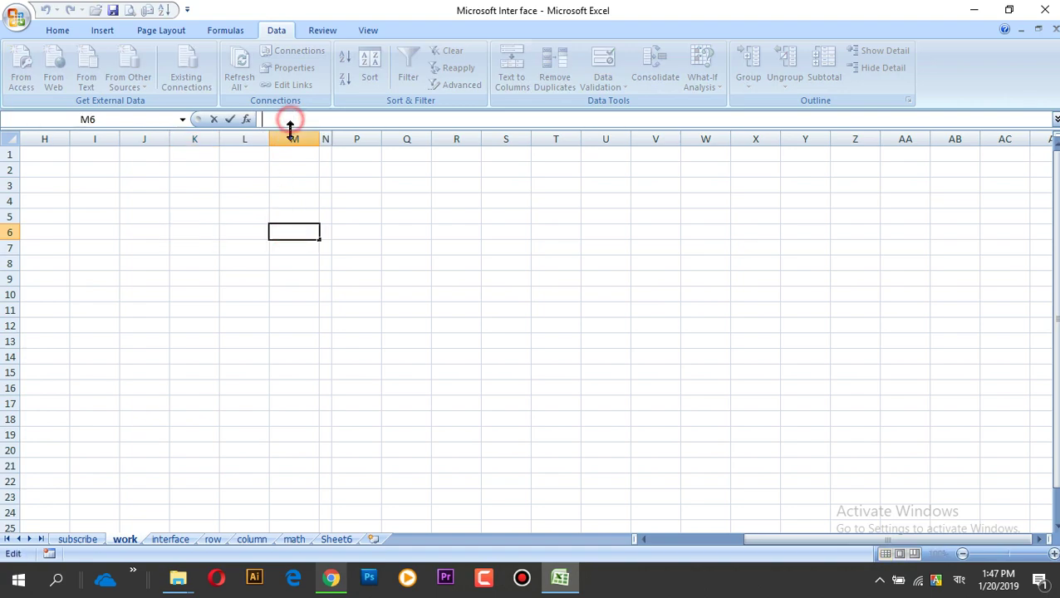
left_click(286, 248)
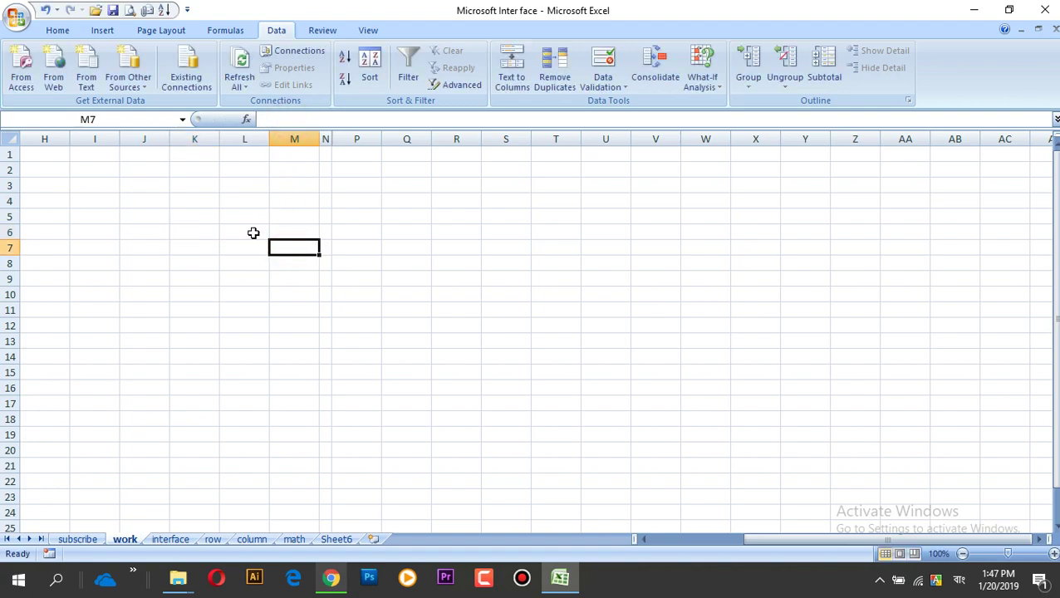
left_click(253, 232)
left_click(283, 218)
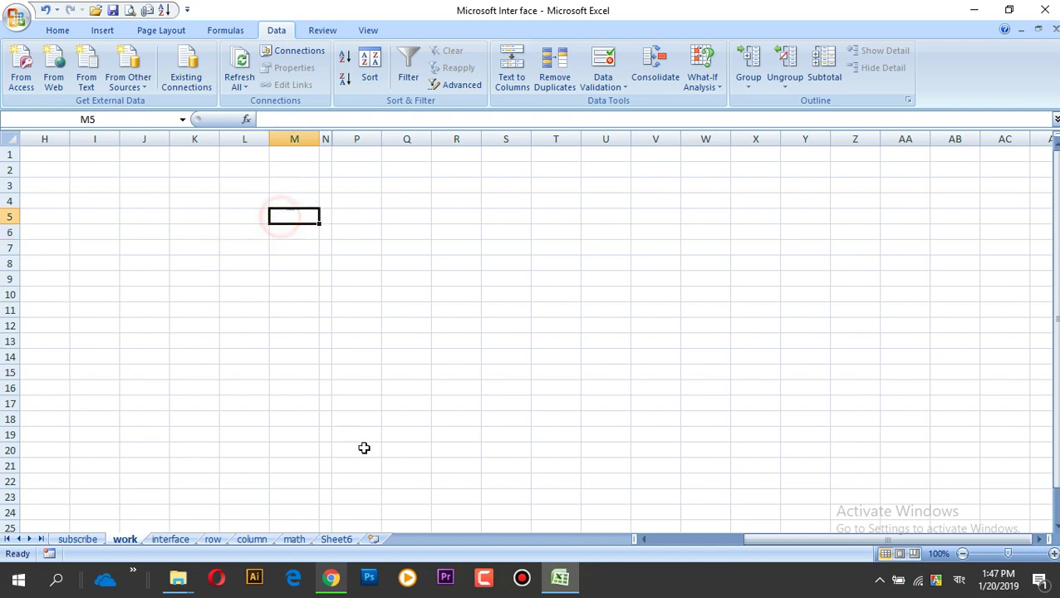
left_click(293, 541)
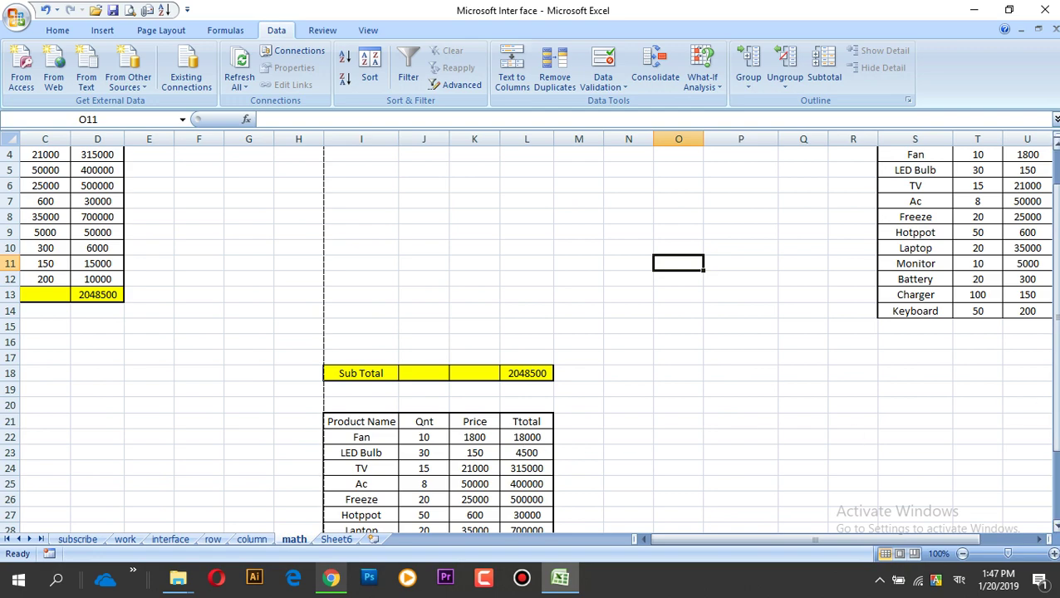
Inspect the SUM subtotal formula in D13 and the B2*C2 formula in D2 on the math sheet.
scroll(922, 354, "up", 1)
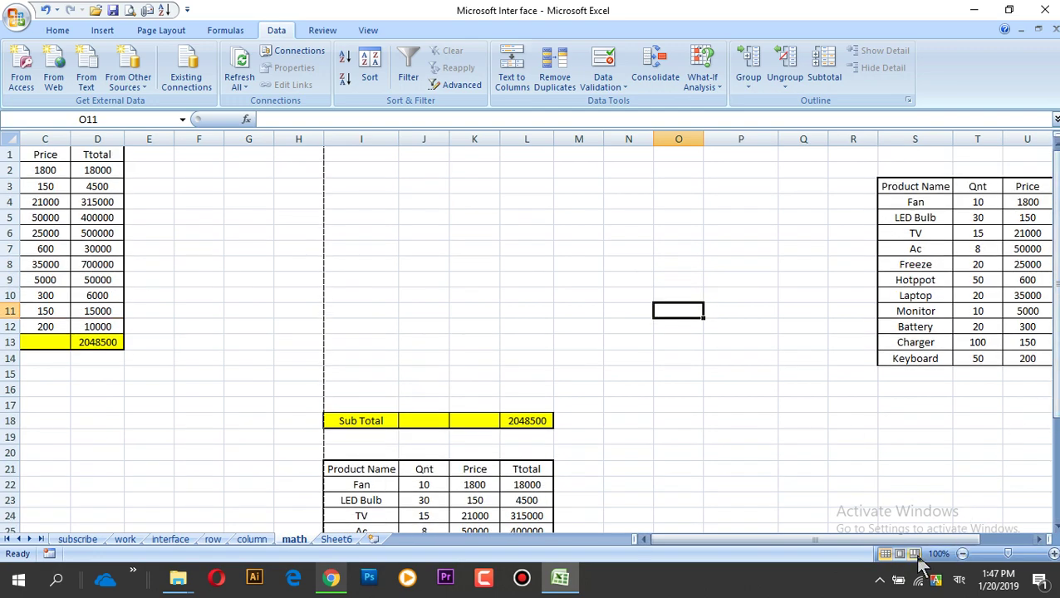
scroll(647, 482, "left", 2)
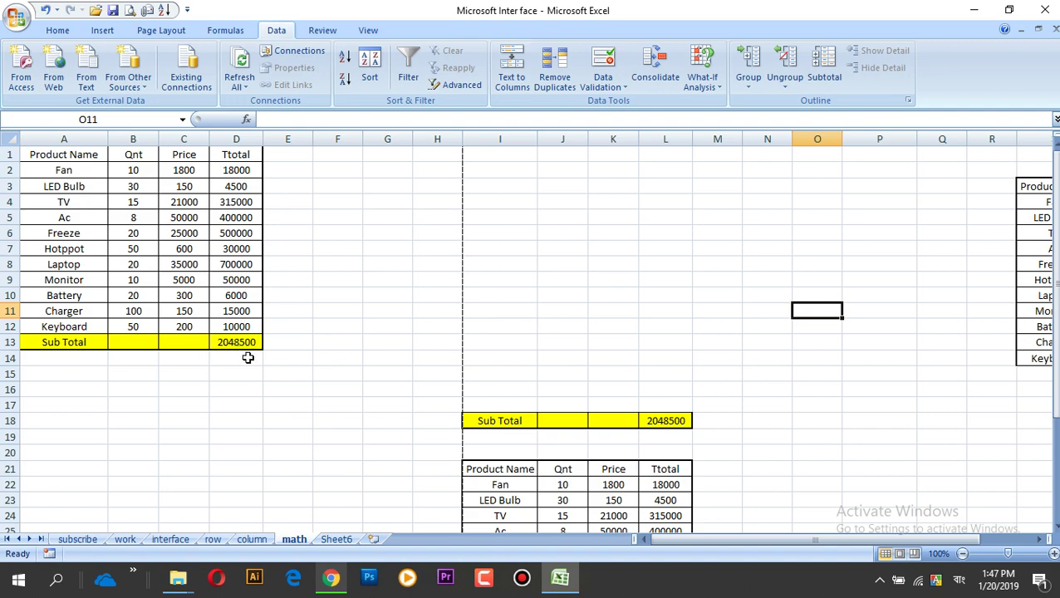
left_click(239, 344)
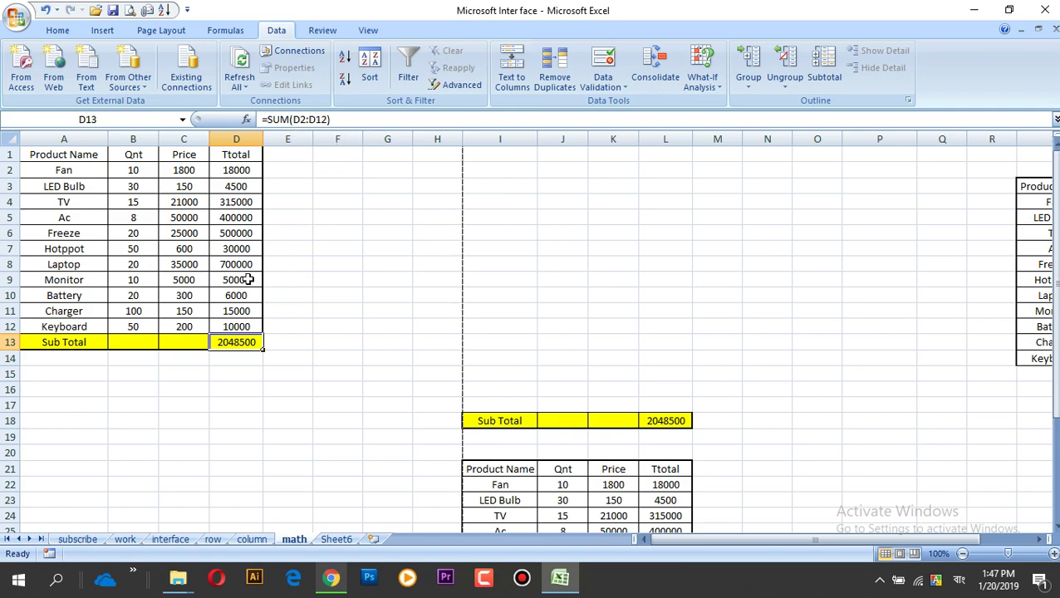
left_click(241, 174)
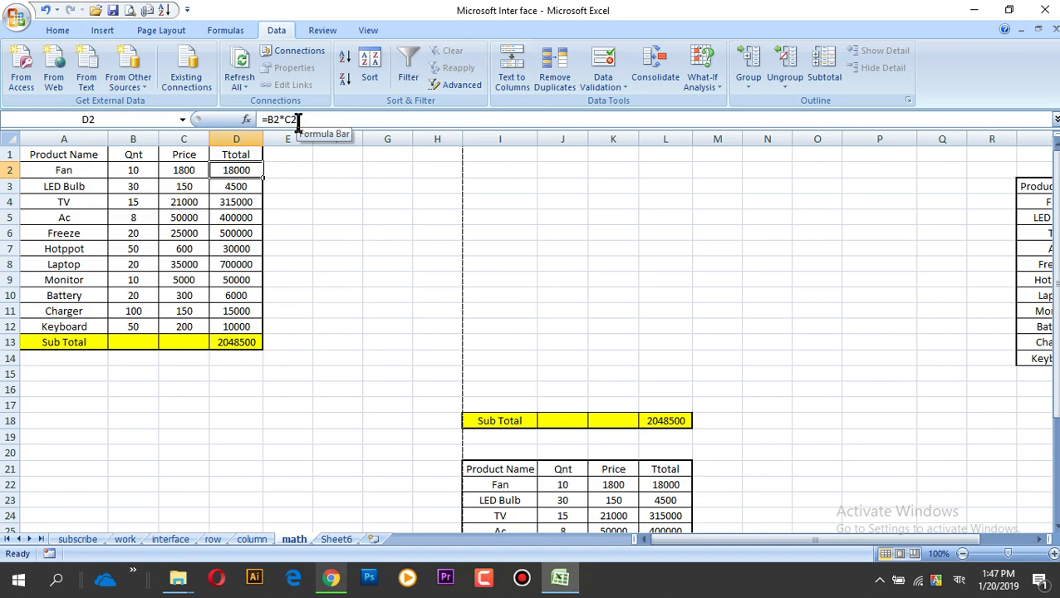
left_click(317, 218)
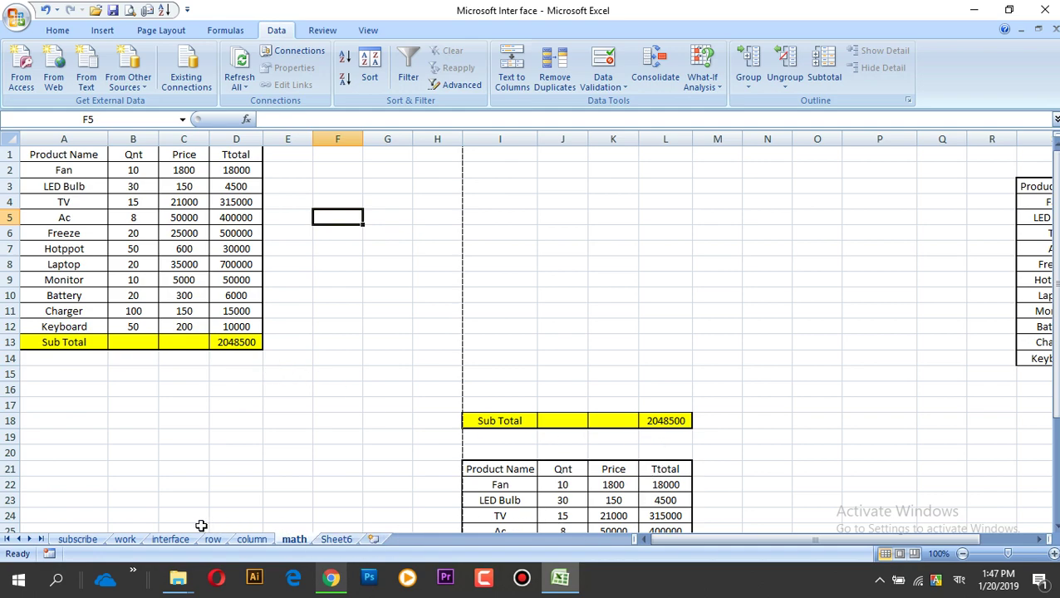
Switch between the work and math sheets, adjusting the scroll bars, and end on the work sheet.
left_click(126, 539)
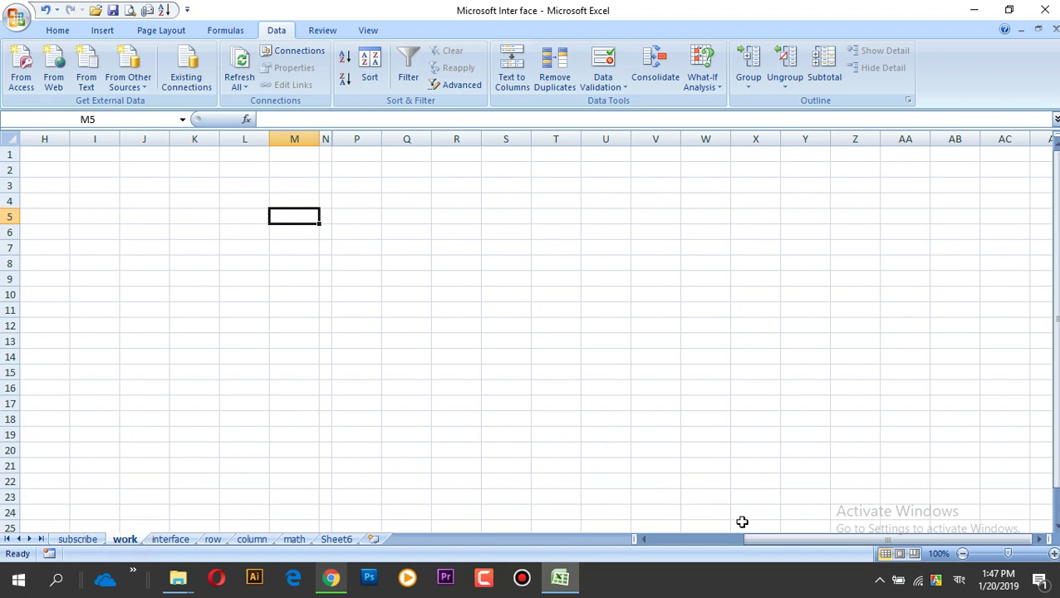
mouse_move(795, 540)
left_mouse_down()
mouse_move(826, 555)
mouse_move(706, 551)
left_mouse_up()
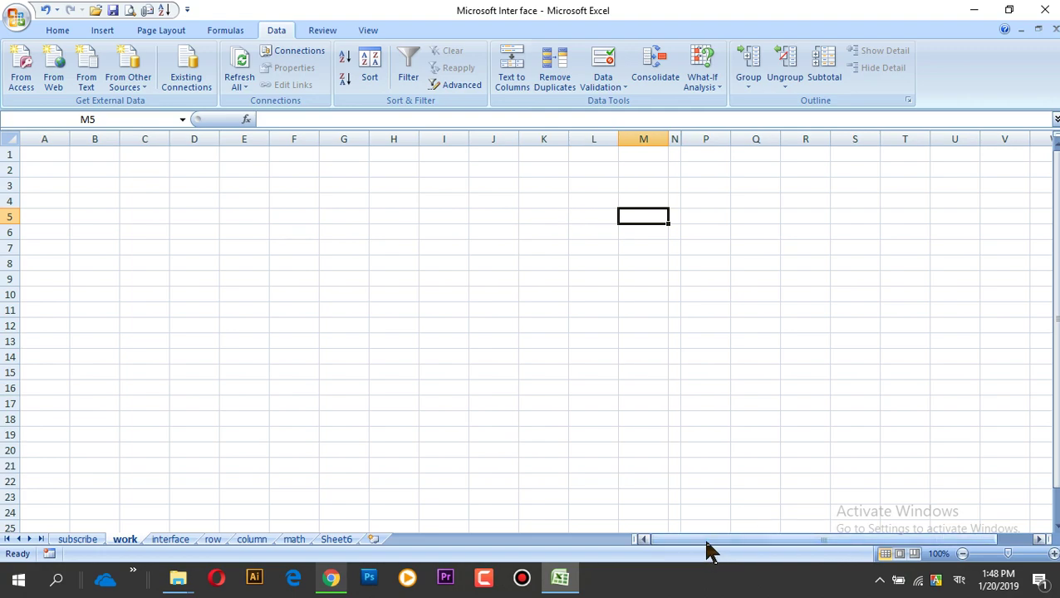
left_click(294, 540)
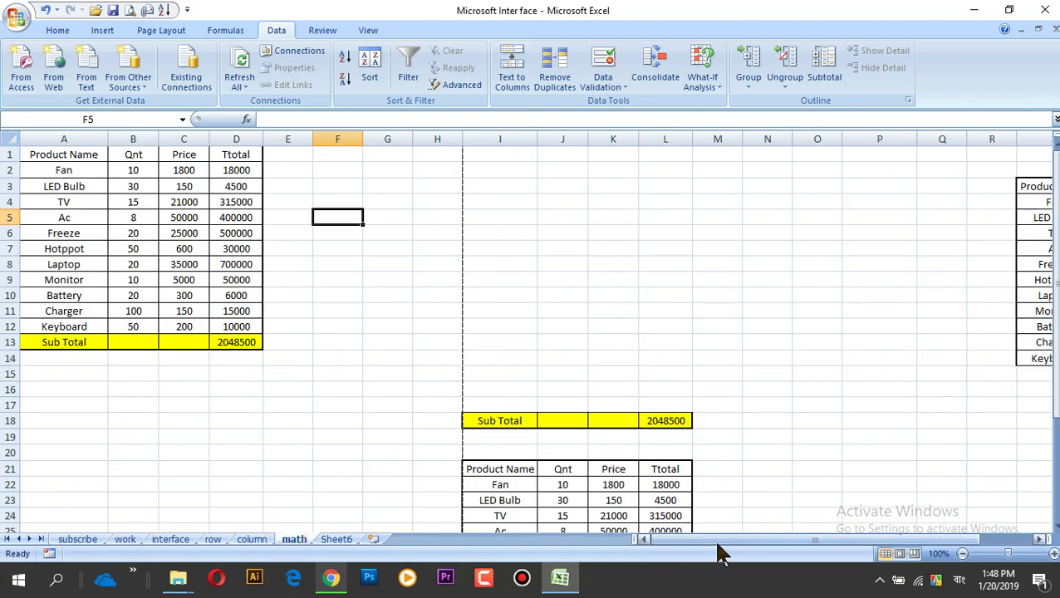
mouse_move(720, 549)
left_mouse_down()
mouse_move(821, 550)
mouse_move(781, 550)
left_mouse_up()
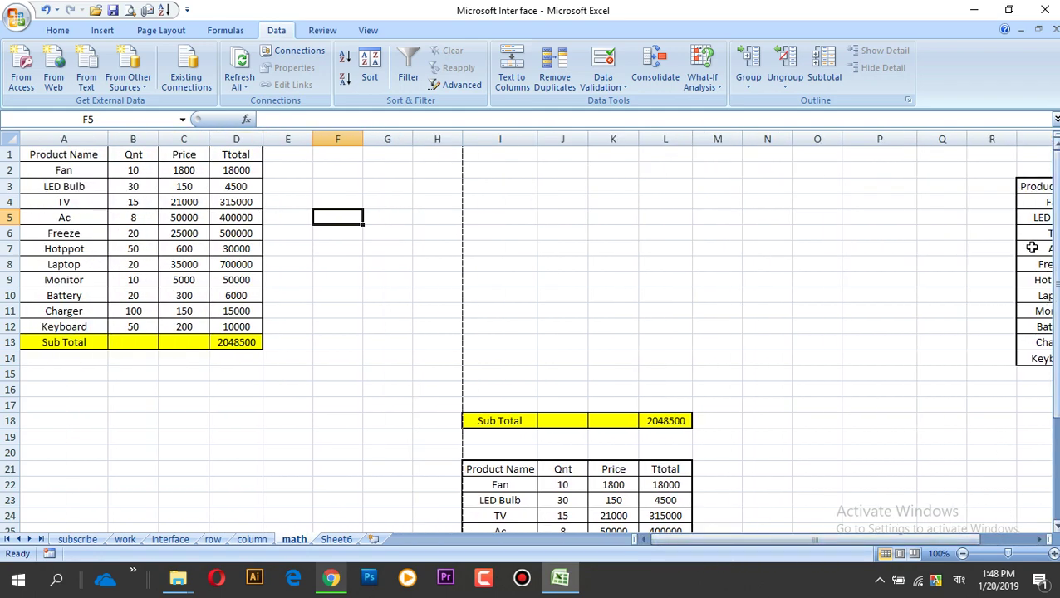
left_click_drag(844, 540, 941, 540)
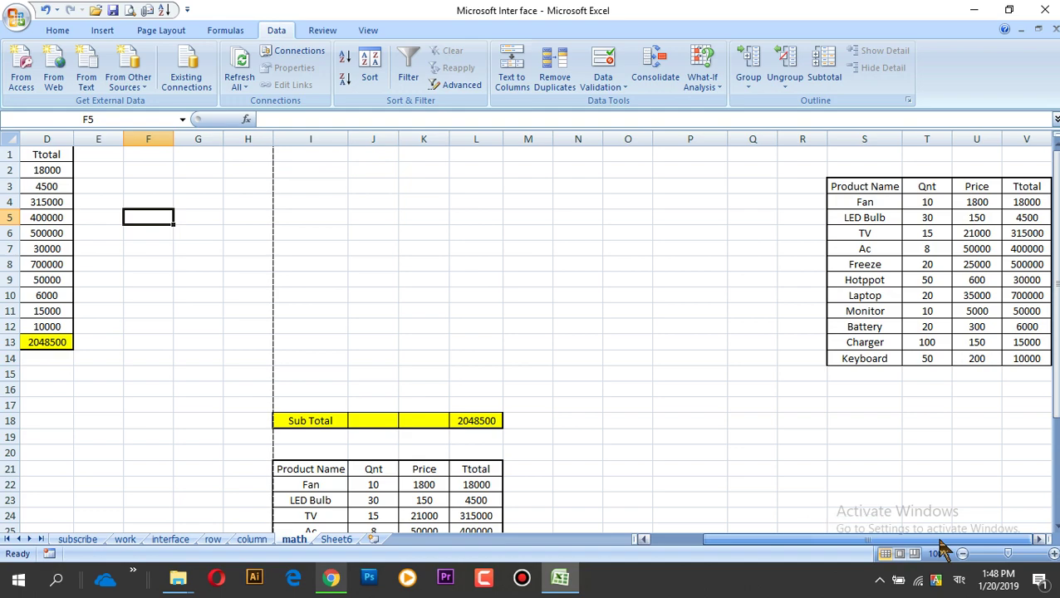
left_click_drag(1054, 282, 1053, 282)
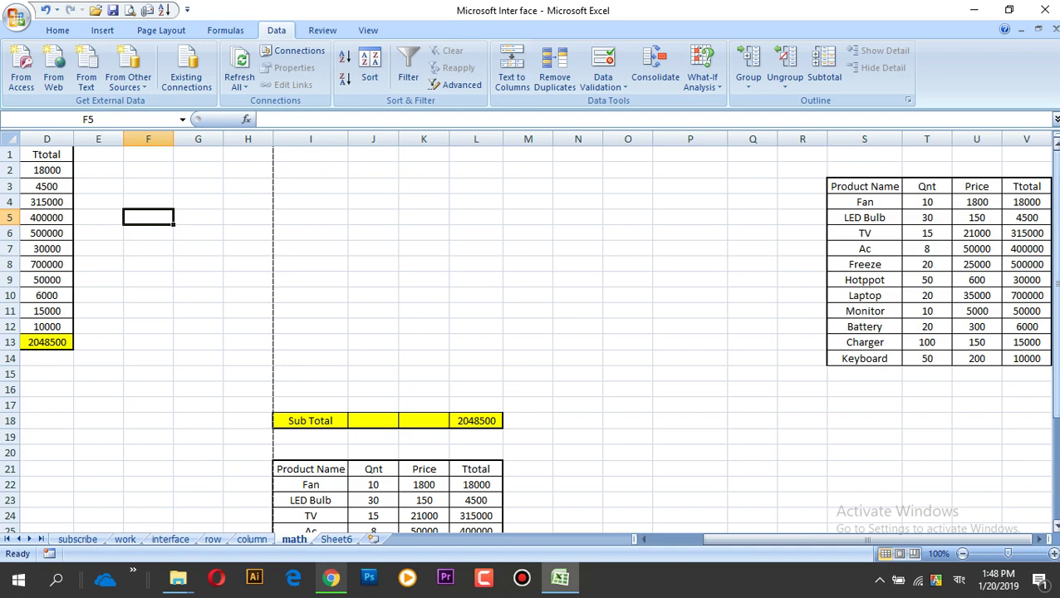
left_click_drag(1053, 282, 1053, 222)
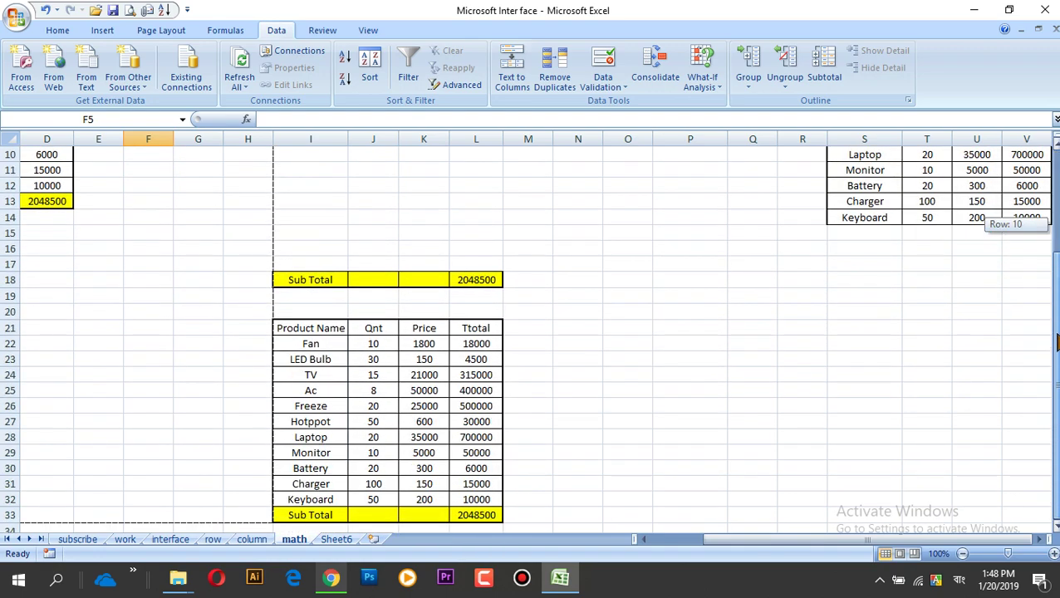
left_click_drag(1055, 223, 1055, 226)
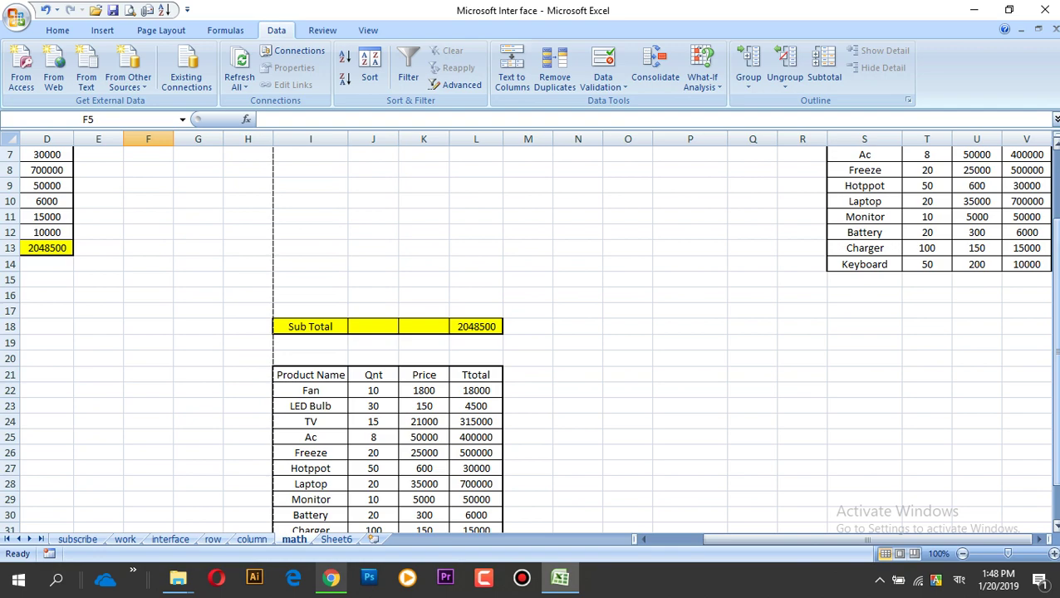
left_click(689, 296)
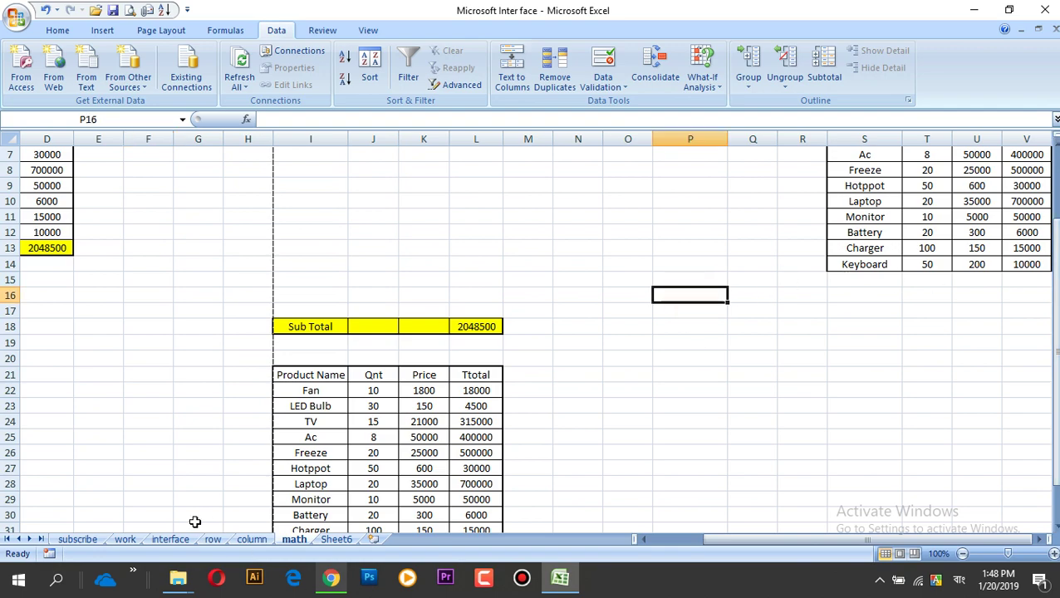
left_click(129, 540)
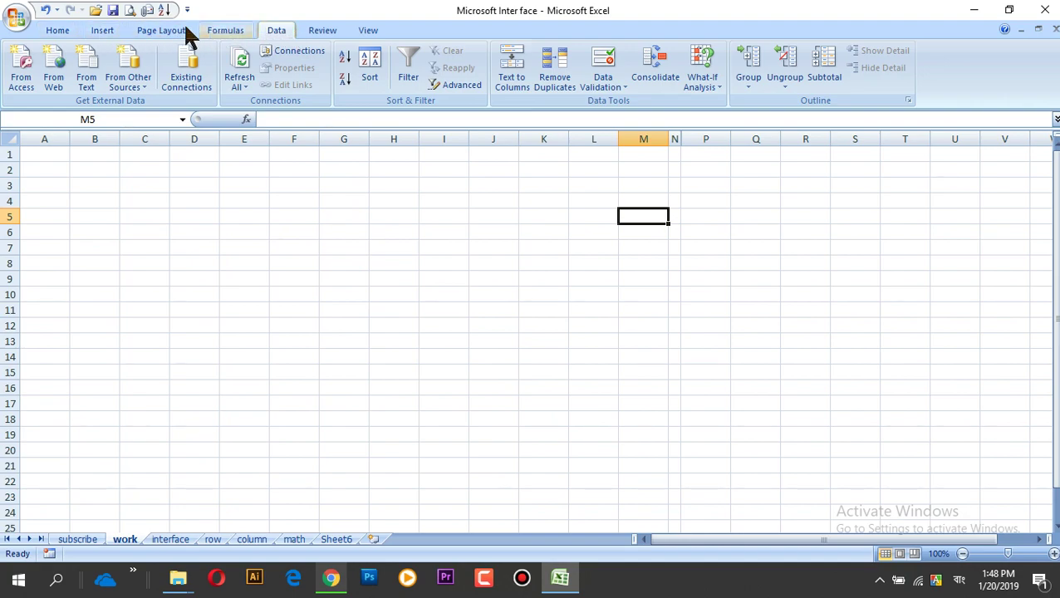
Minimise the ribbon to show more rows, then keep it expanded again.
double_click(229, 33)
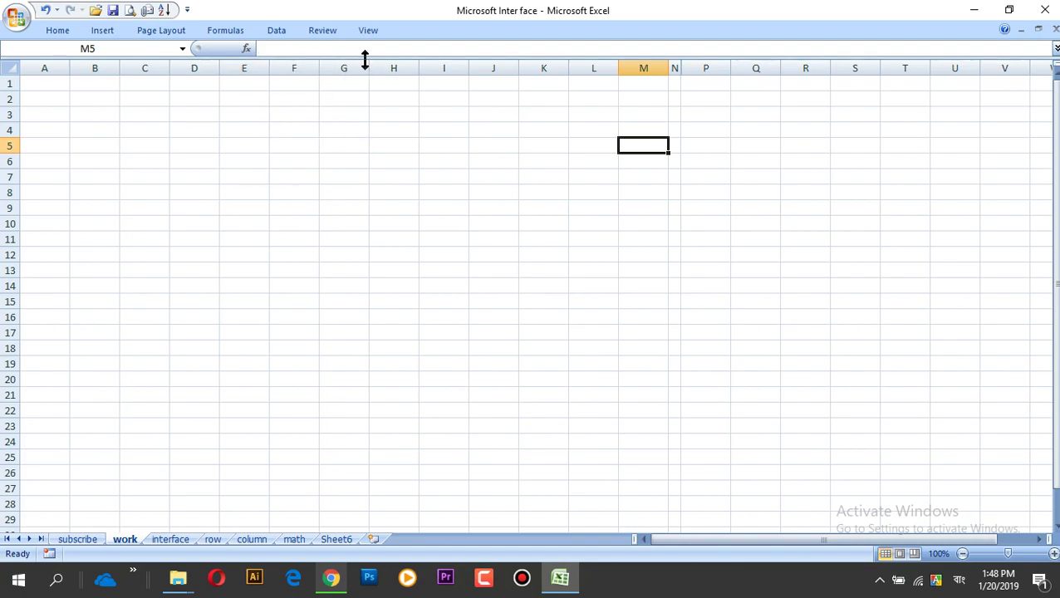
left_click(231, 31)
left_click(229, 30)
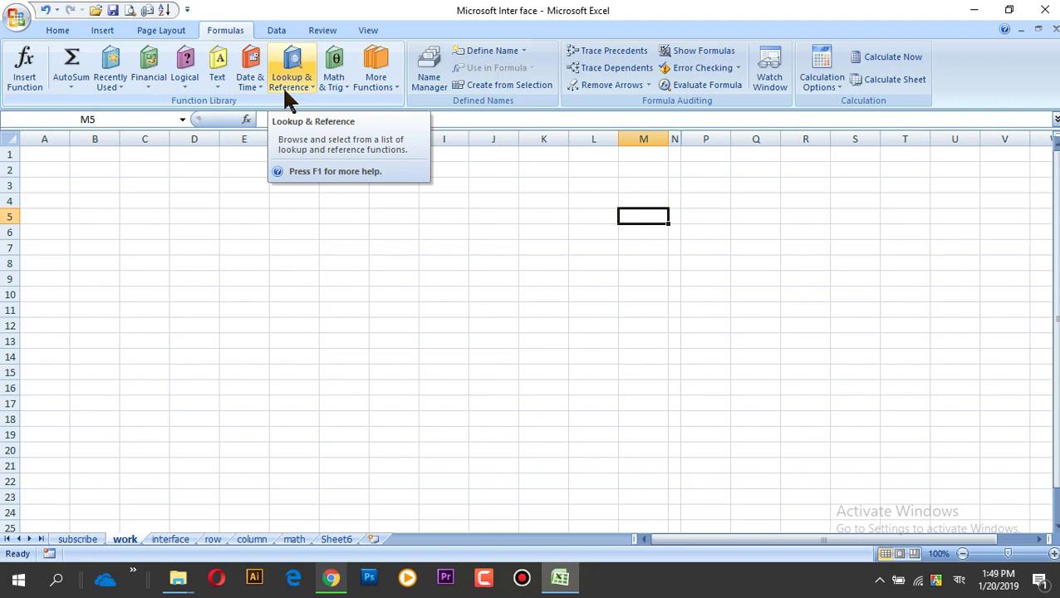
Browse the Insert and Home tabs, then switch to Page Layout.
left_click(103, 35)
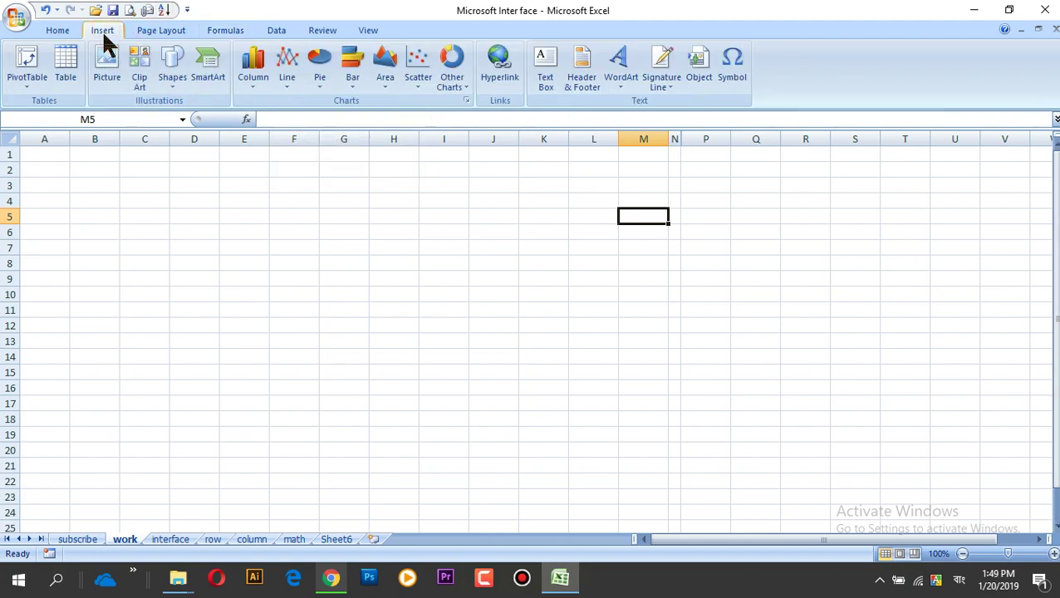
left_click(52, 33)
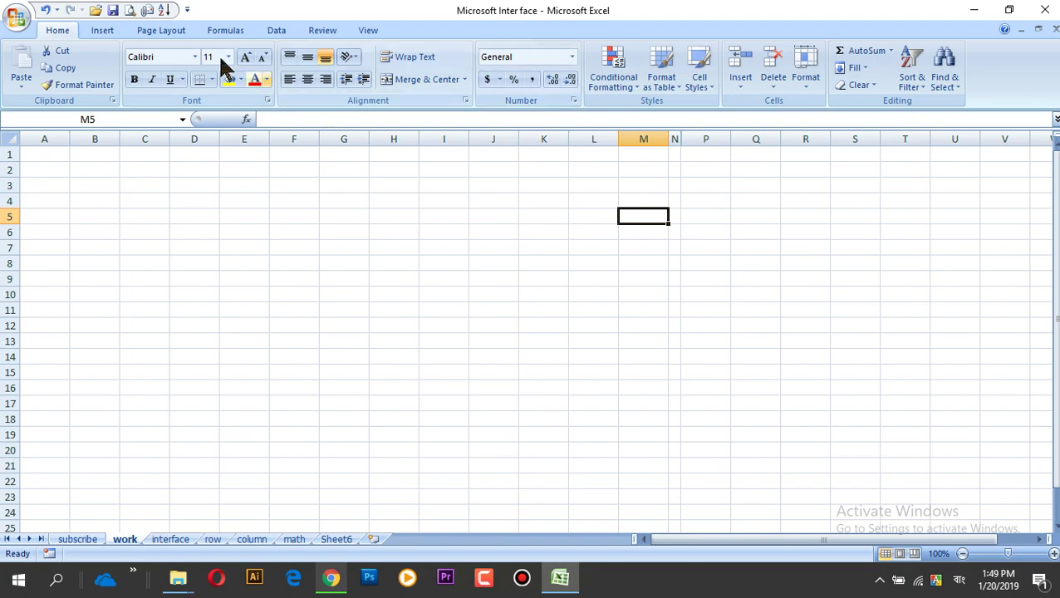
left_click(102, 31)
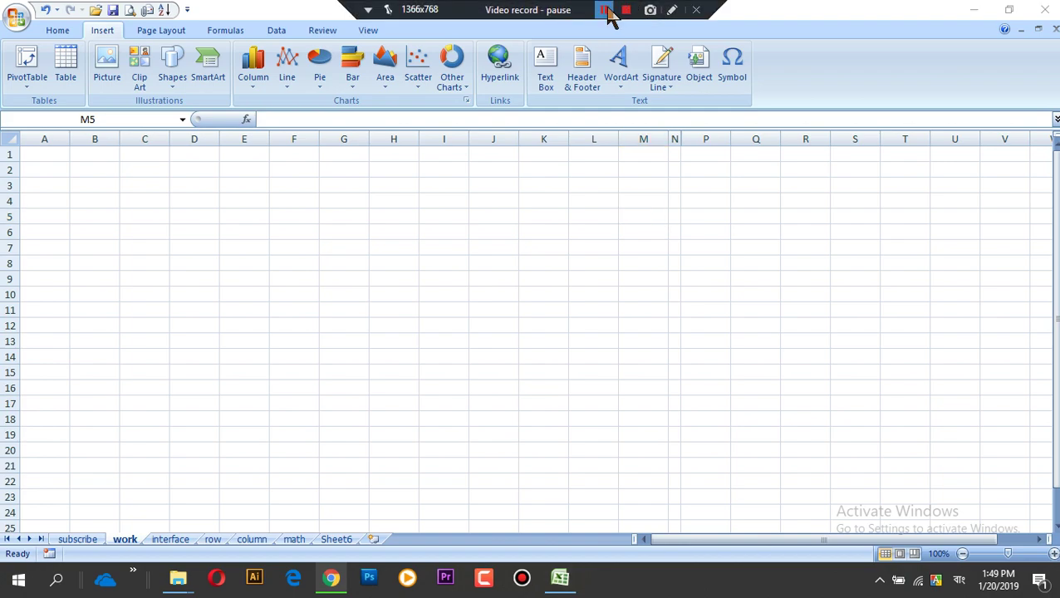
left_click(177, 32)
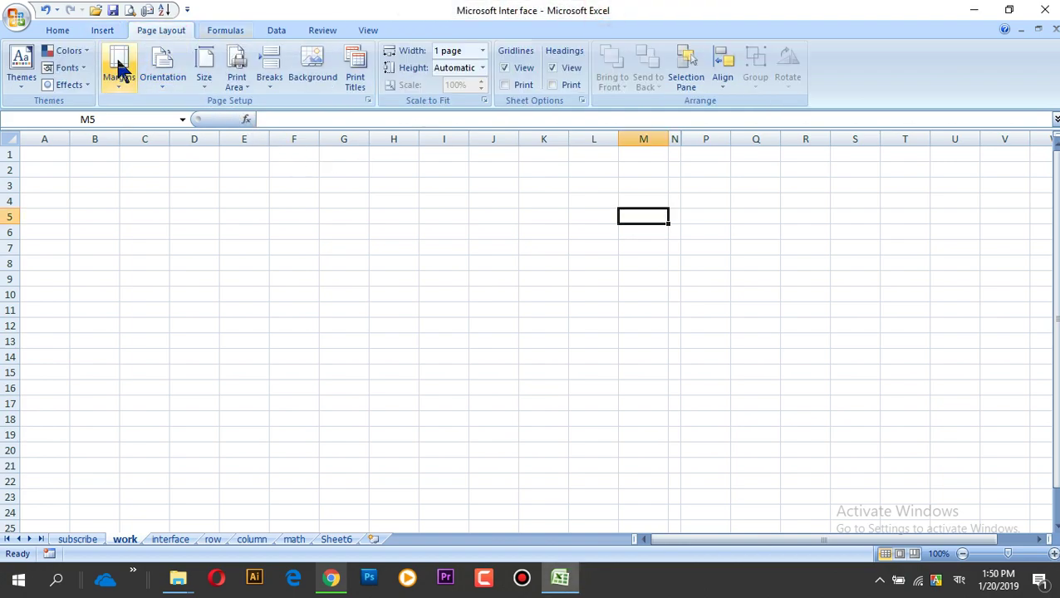
Review the Margins presets, paper Size list and Selection Pane, then switch to the View tab.
left_click(124, 77)
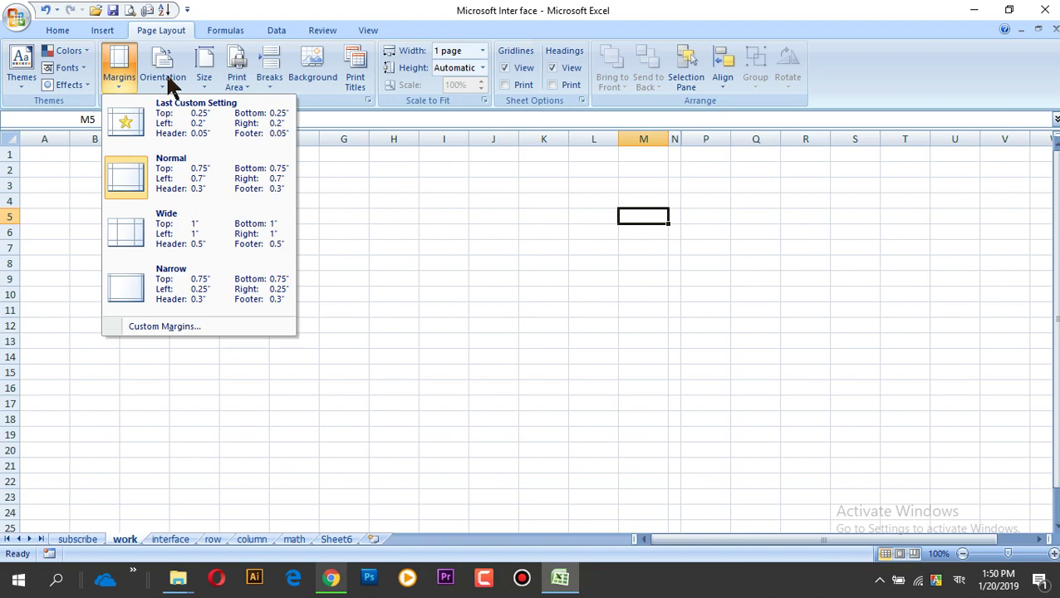
left_click(205, 79)
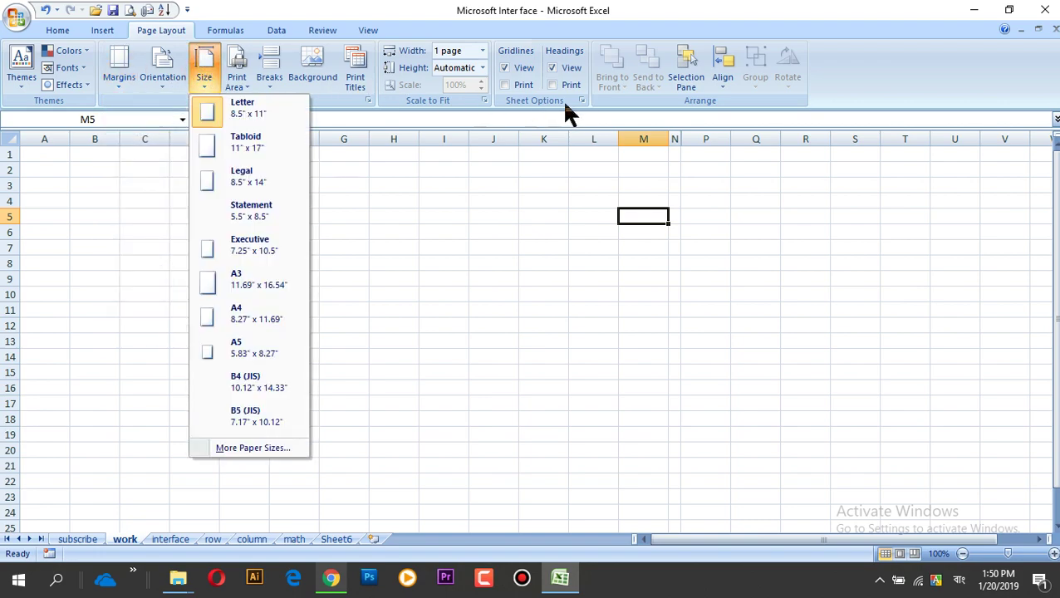
left_click(686, 73)
left_click(499, 180)
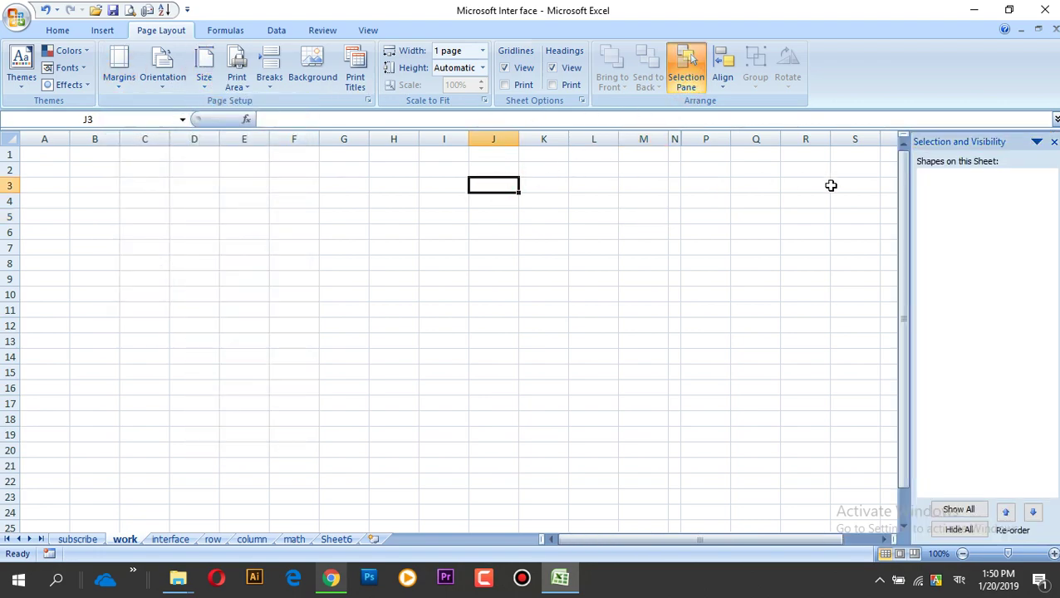
left_click(1053, 142)
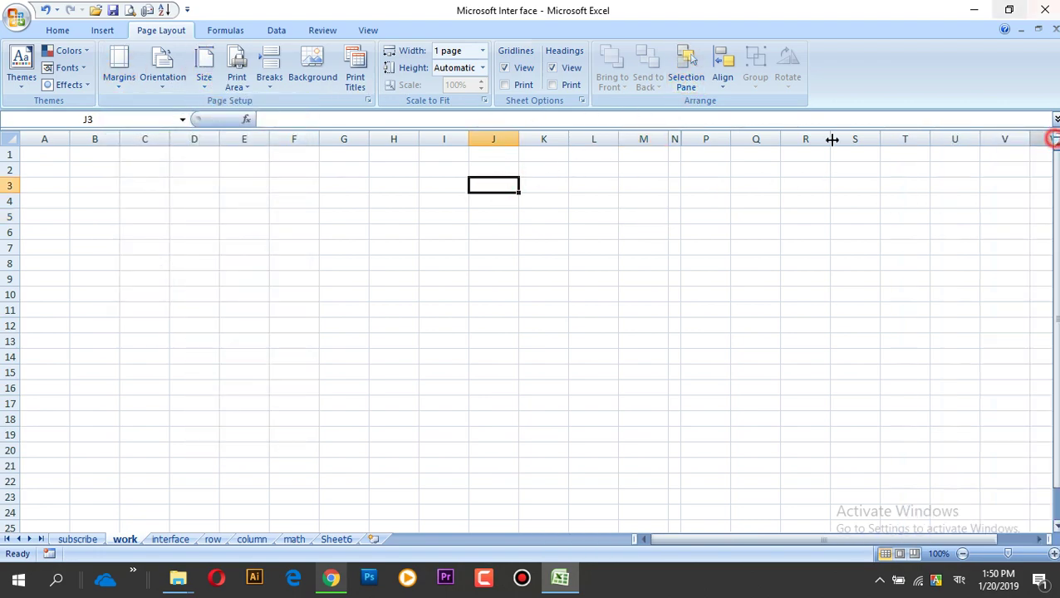
left_click(374, 32)
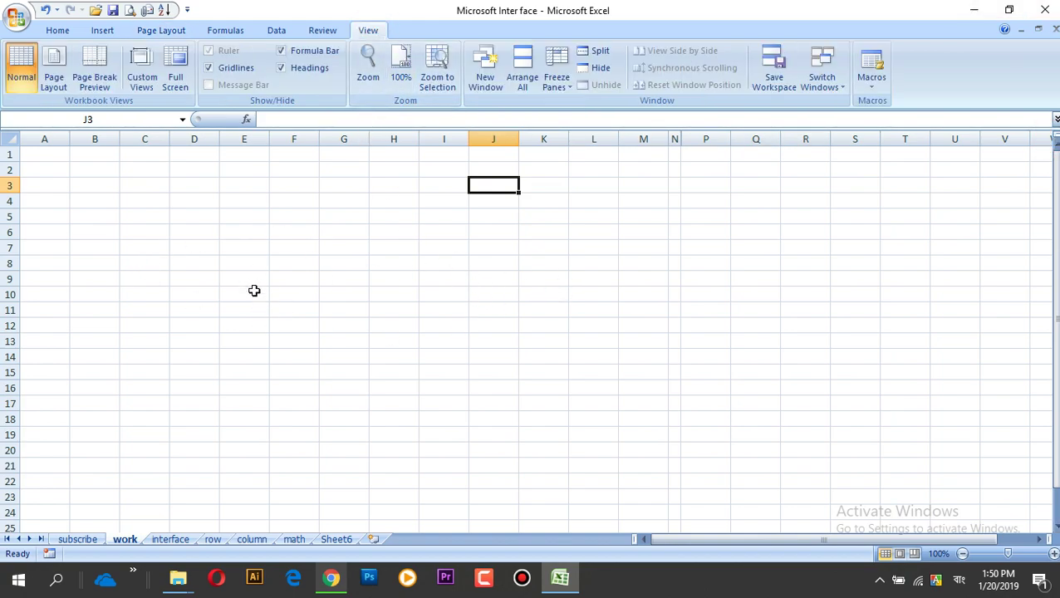
Select the block D6:J15, a single cell, the range F8:G10 and cell D8.
left_click_drag(199, 232, 494, 379)
left_click(567, 274)
left_click_drag(293, 263, 398, 316)
left_click(171, 262)
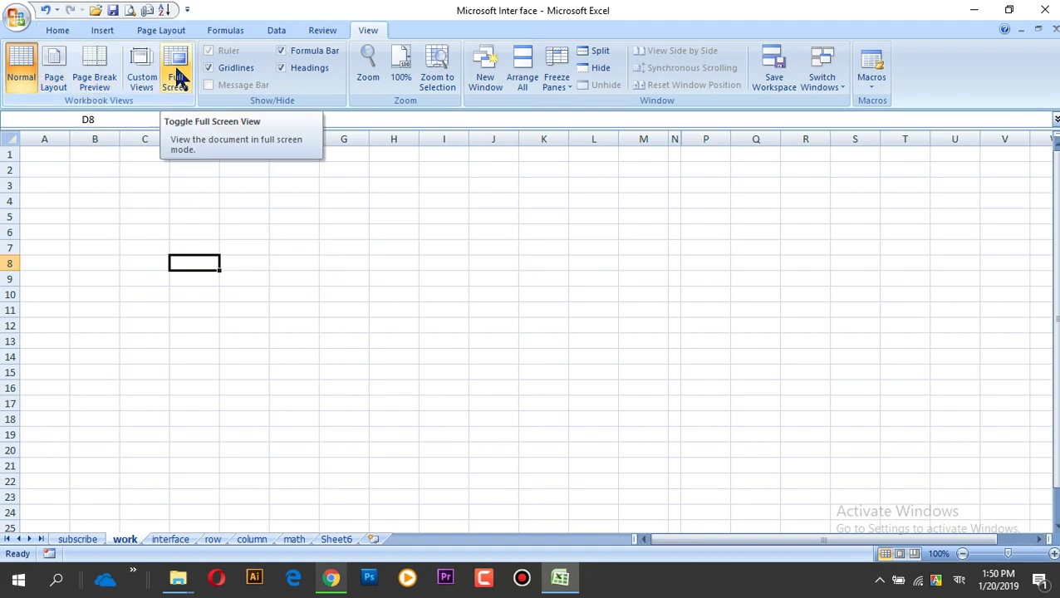
left_click(178, 80)
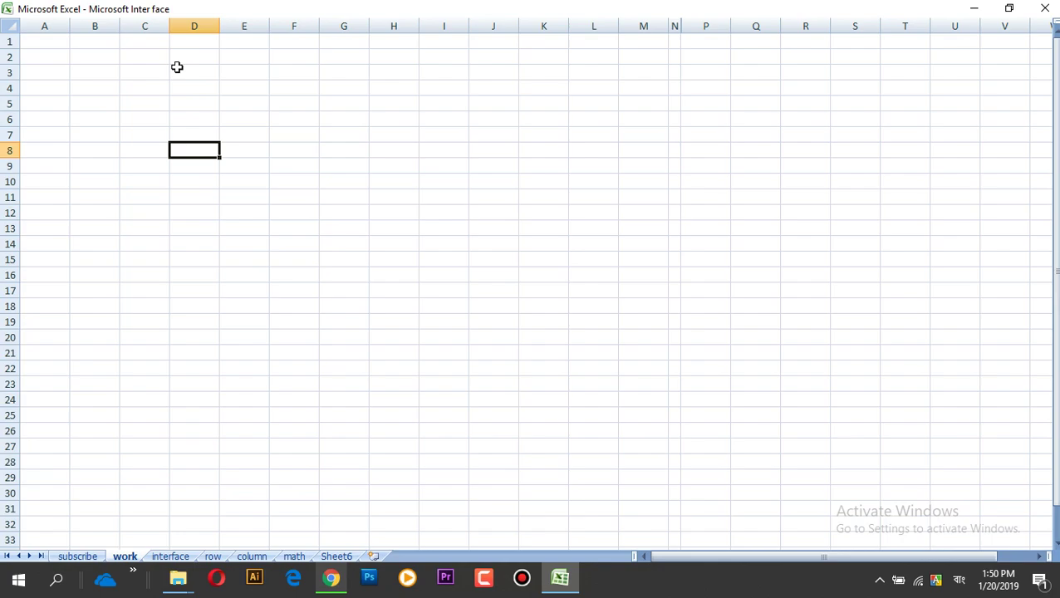
left_click_drag(253, 180, 315, 241)
left_click_drag(382, 188, 427, 218)
left_click_drag(284, 144, 319, 184)
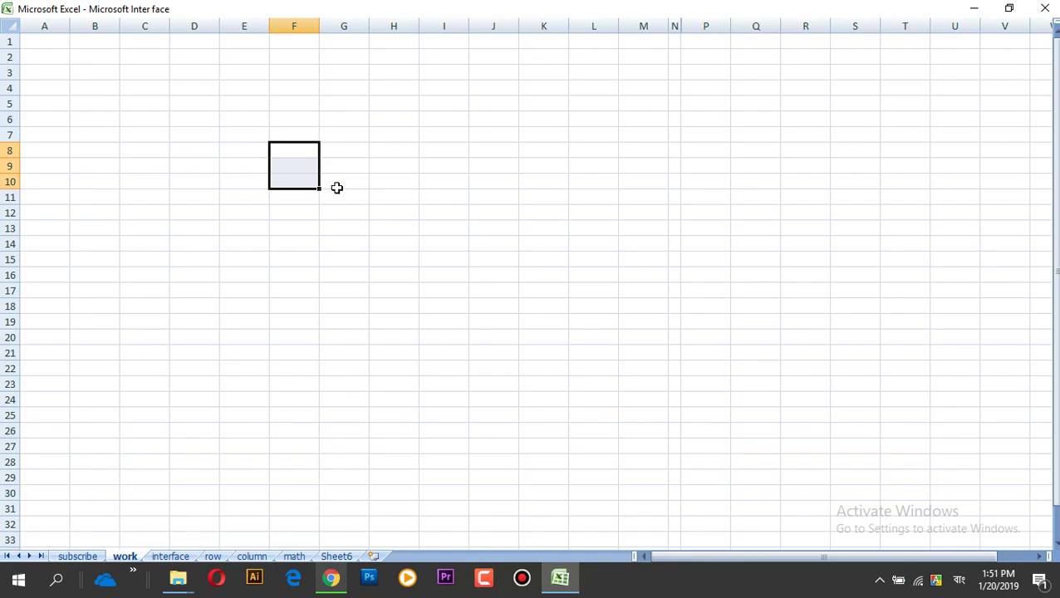
key("Escape")
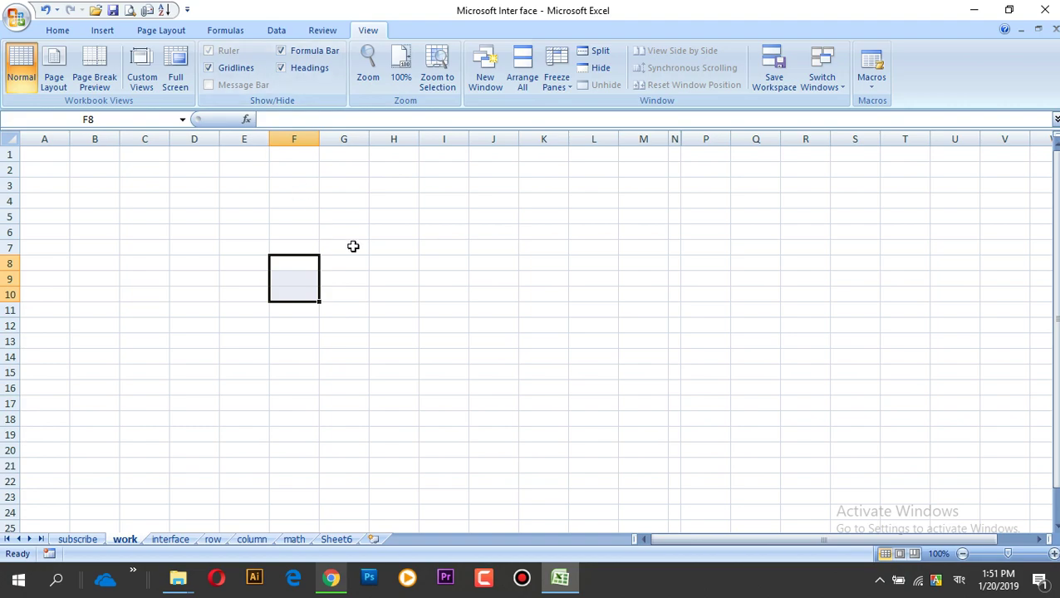
left_click(391, 252)
left_click(348, 253)
left_click(551, 284)
left_click(371, 251)
left_click(551, 291)
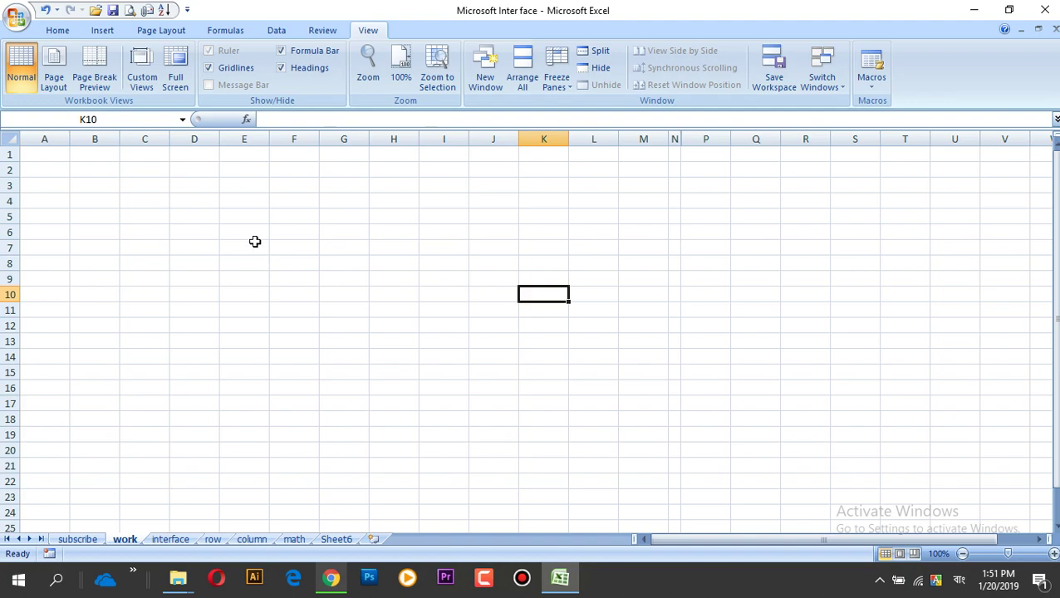
left_click(196, 208)
left_click(338, 261)
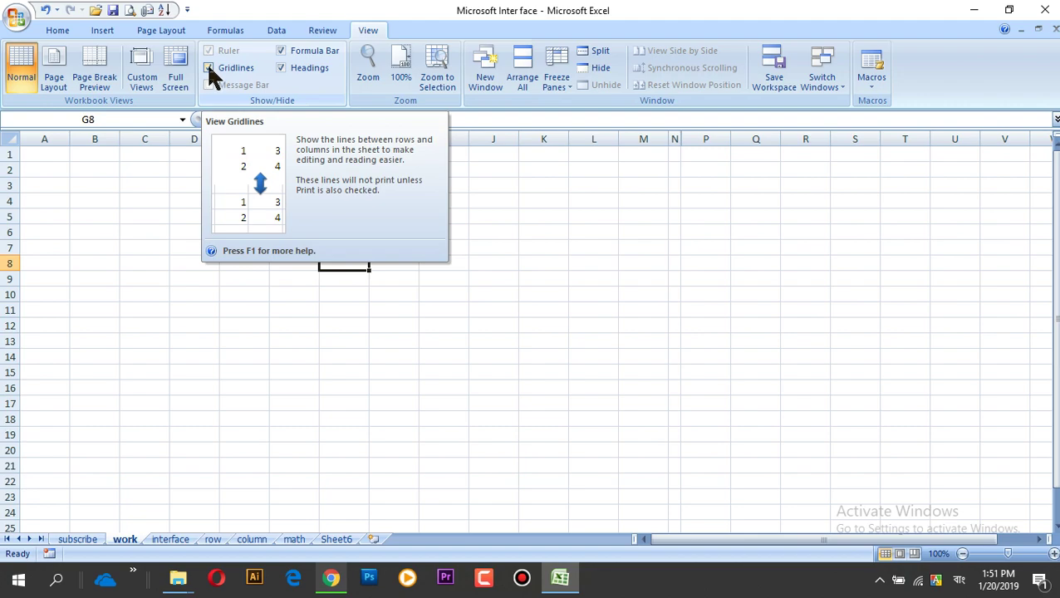
left_click(209, 69)
left_click_drag(199, 232, 414, 359)
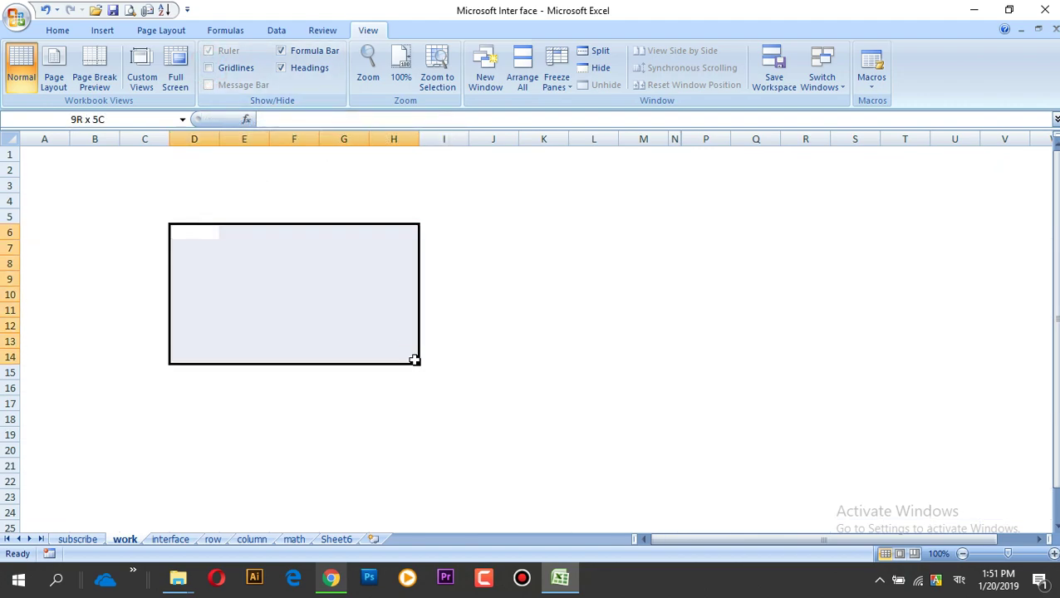
left_click_drag(490, 234, 673, 362)
left_click_drag(224, 233, 415, 349)
left_click_drag(462, 236, 564, 345)
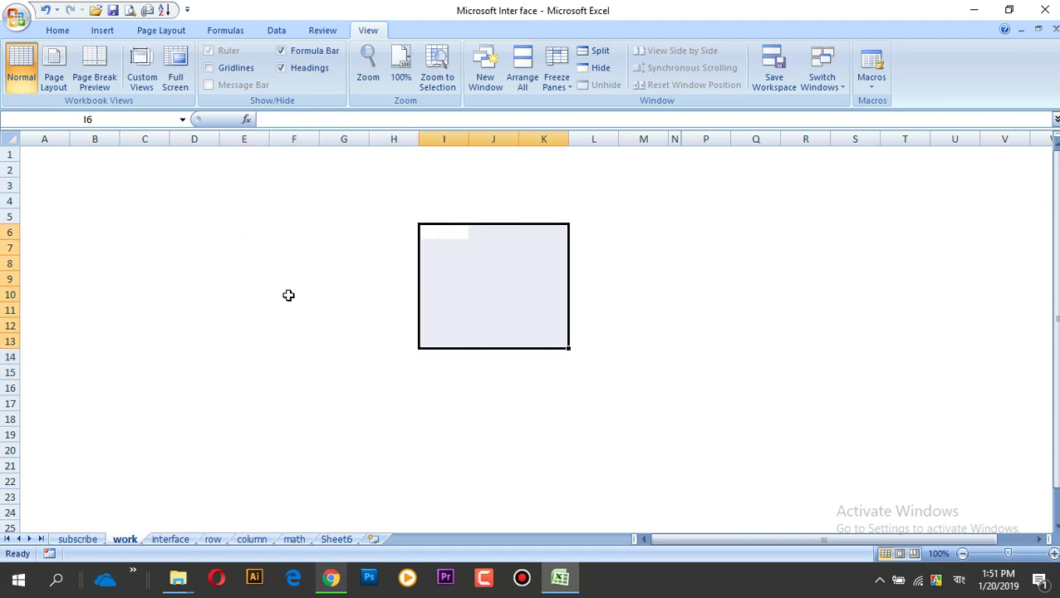
left_click(303, 215)
left_click(211, 68)
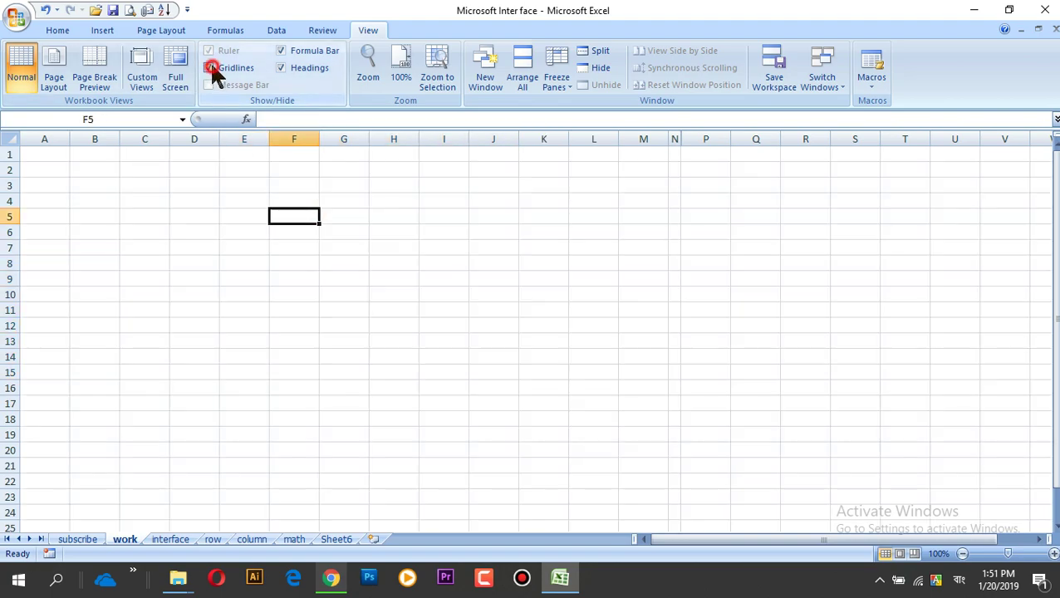
left_click(281, 52)
left_click(280, 52)
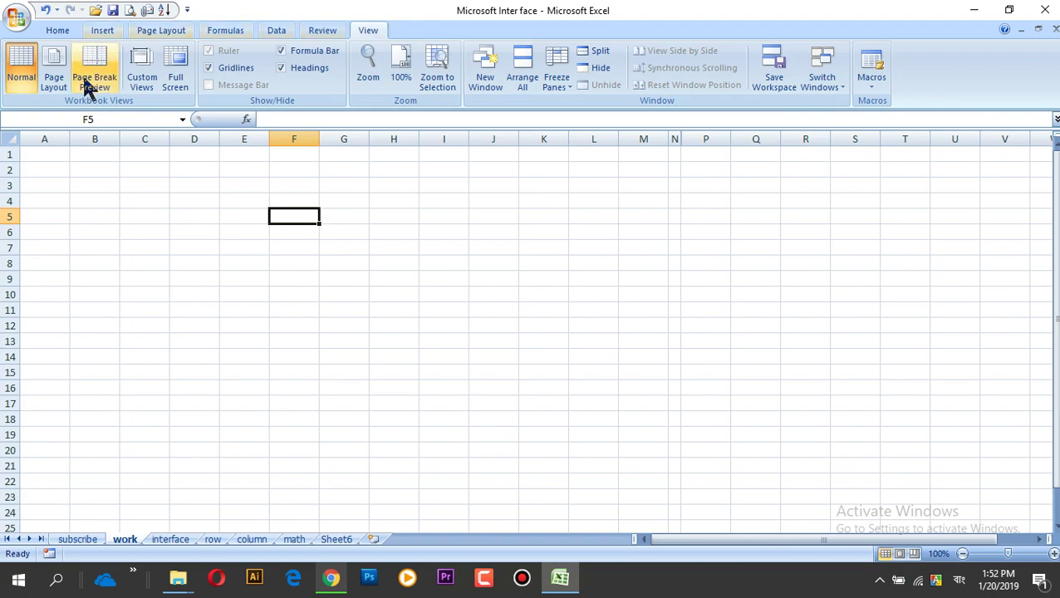
Check 'Show Developer tab in the Ribbon' in the Excel Options Popular settings.
left_click(15, 19)
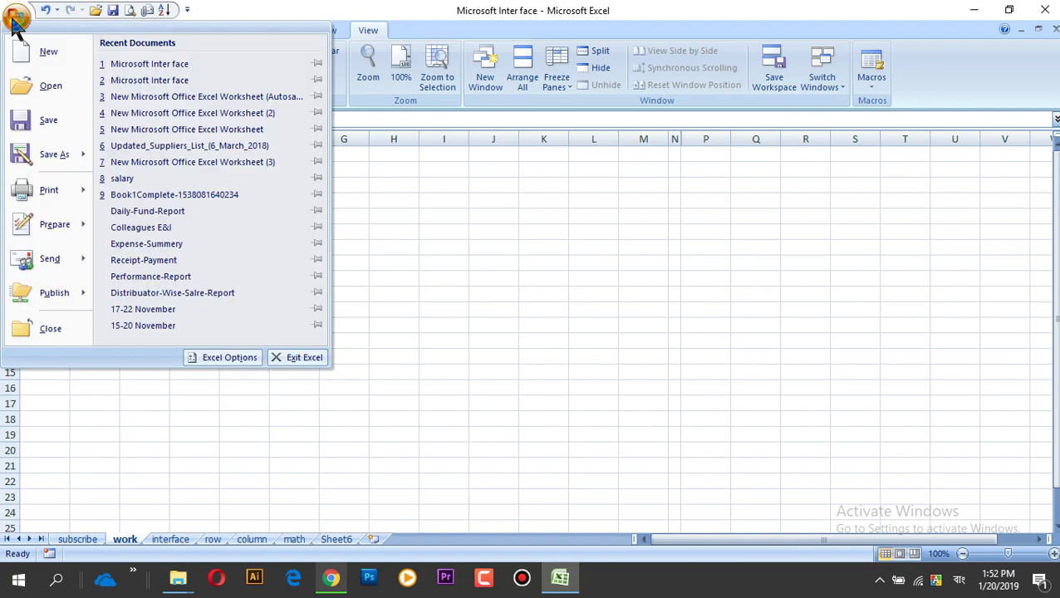
left_click(232, 361)
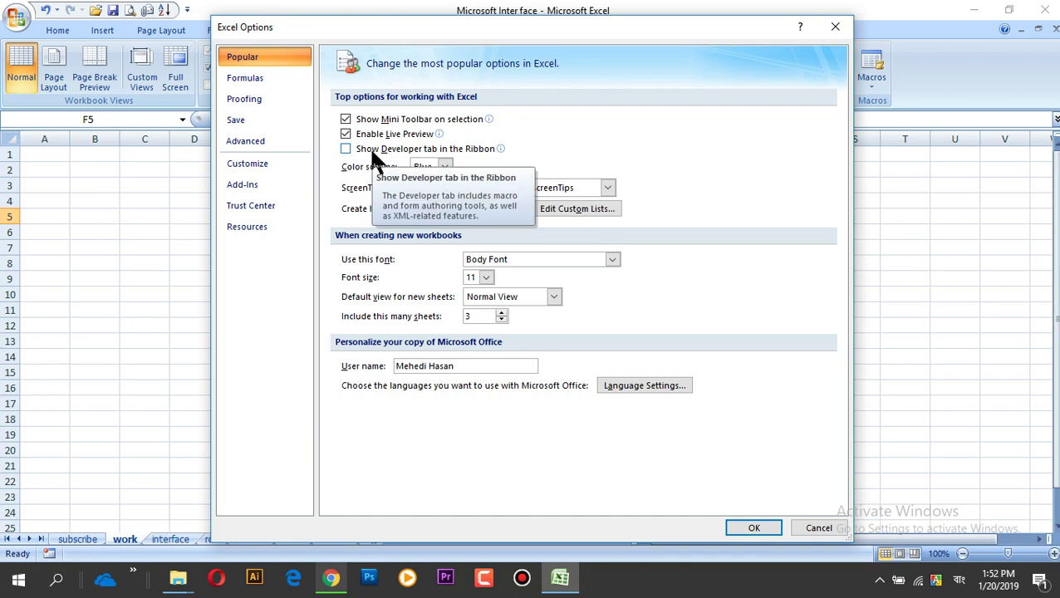
left_click(346, 147)
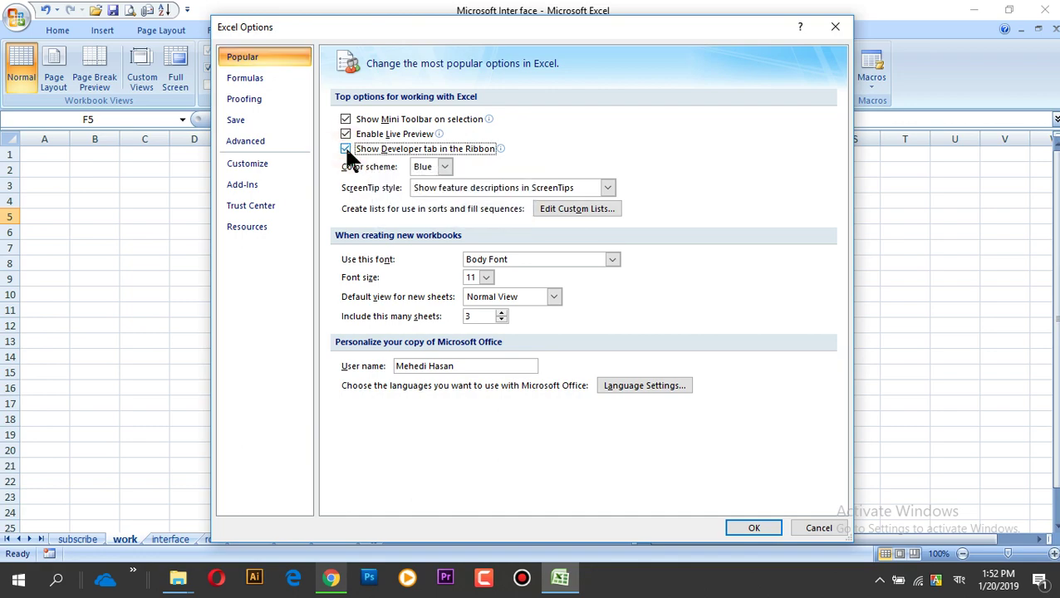